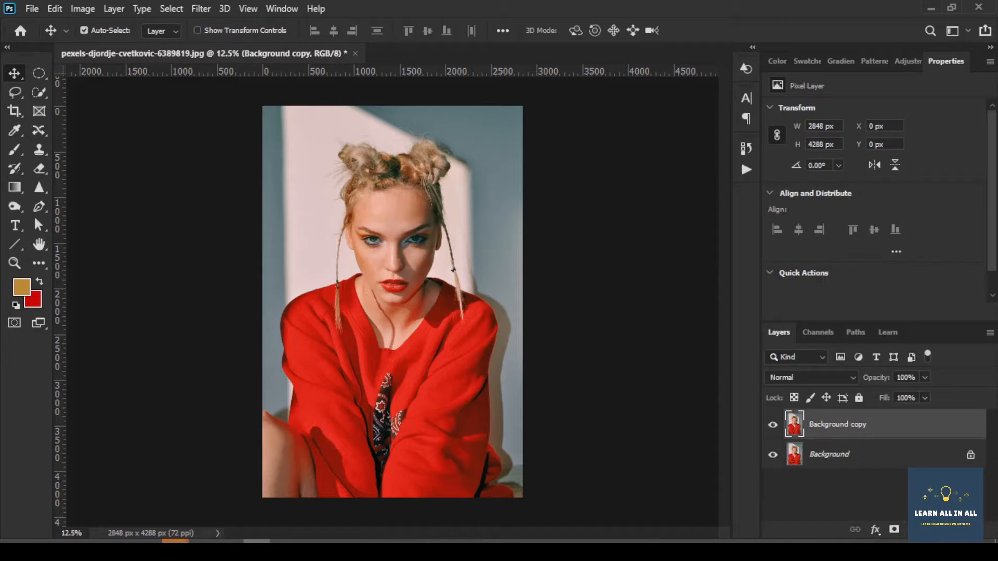
- Add a Curves adjustment layer above Background copy, raise its RGB midtones to brighten the photo, and invert its mask to black
left_click(914, 530)
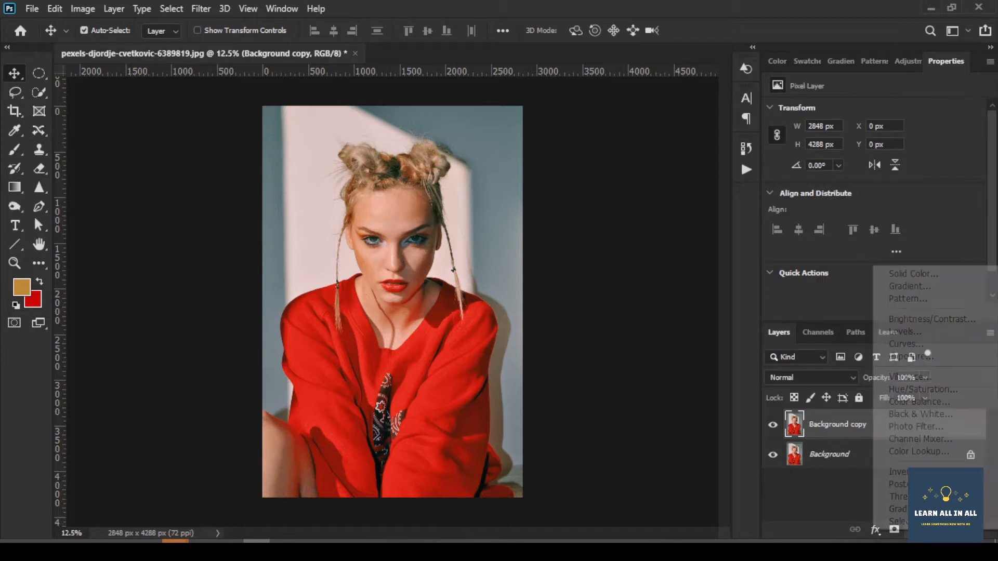
left_click(903, 344)
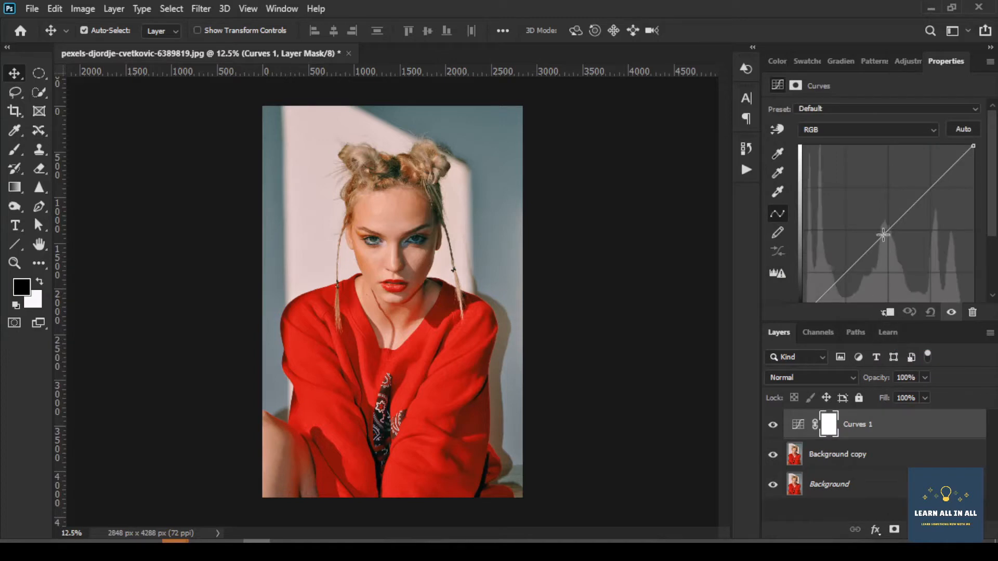
left_click_drag(883, 235, 869, 218)
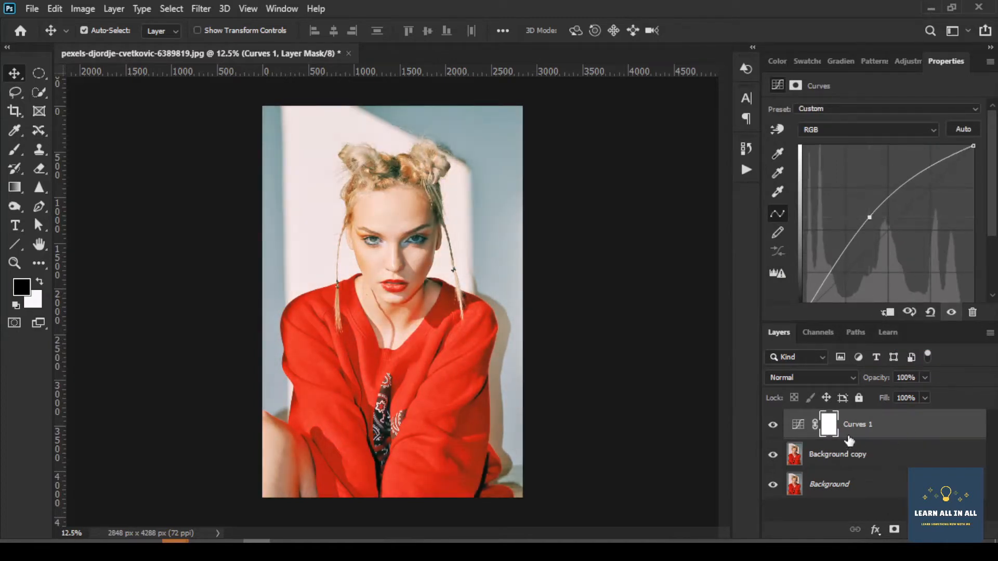
left_click(830, 428)
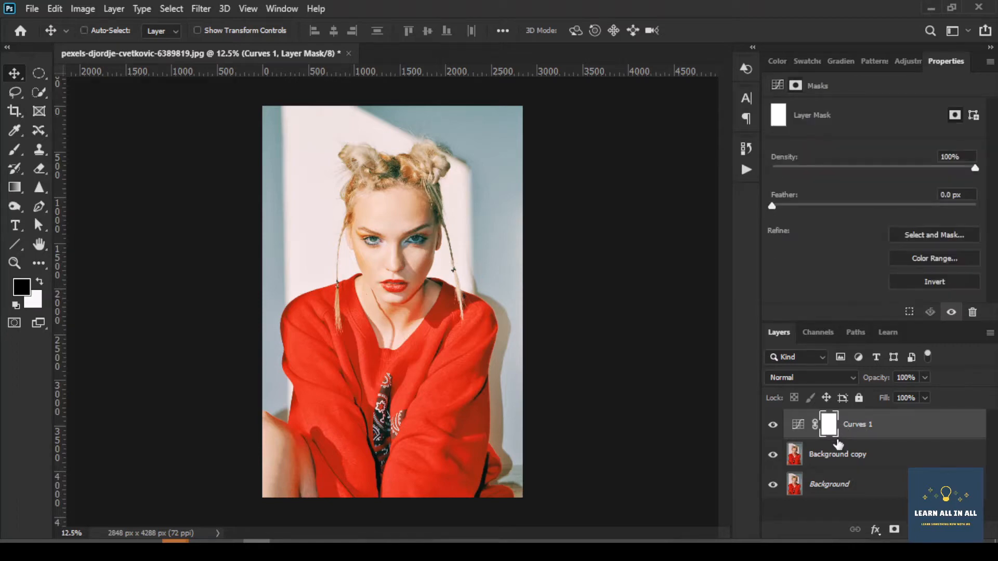
key("ctrl+i")
- Paint white on the Curves 1 mask with the soft 700 px Brush down the centre of the face
scroll(443, 253, "up", 4)
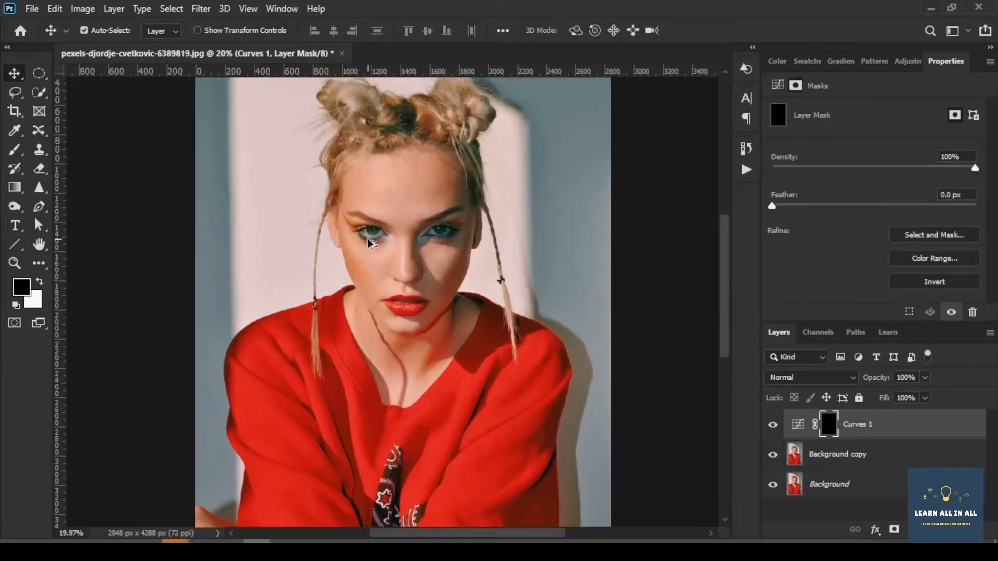
key("b")
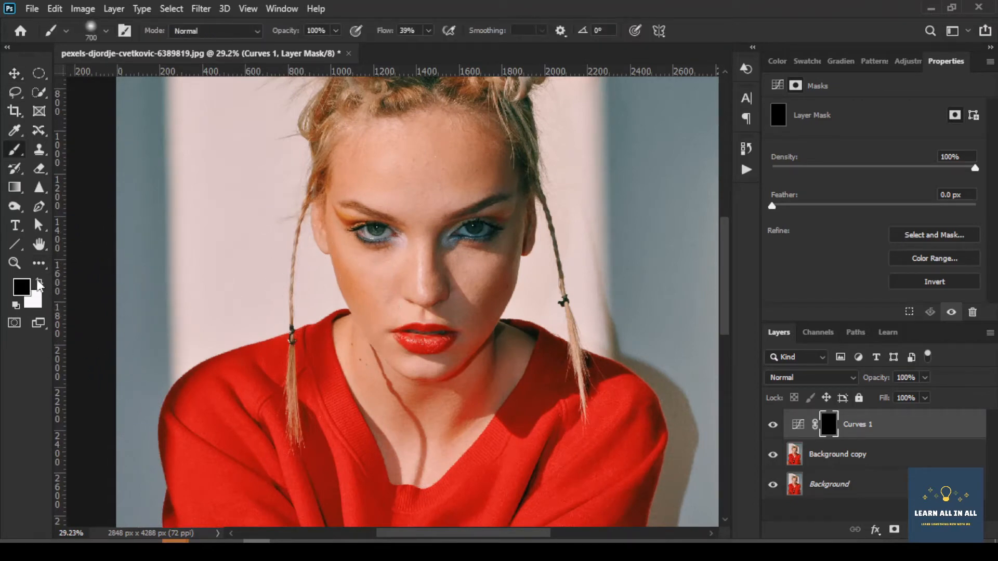
left_click(40, 284)
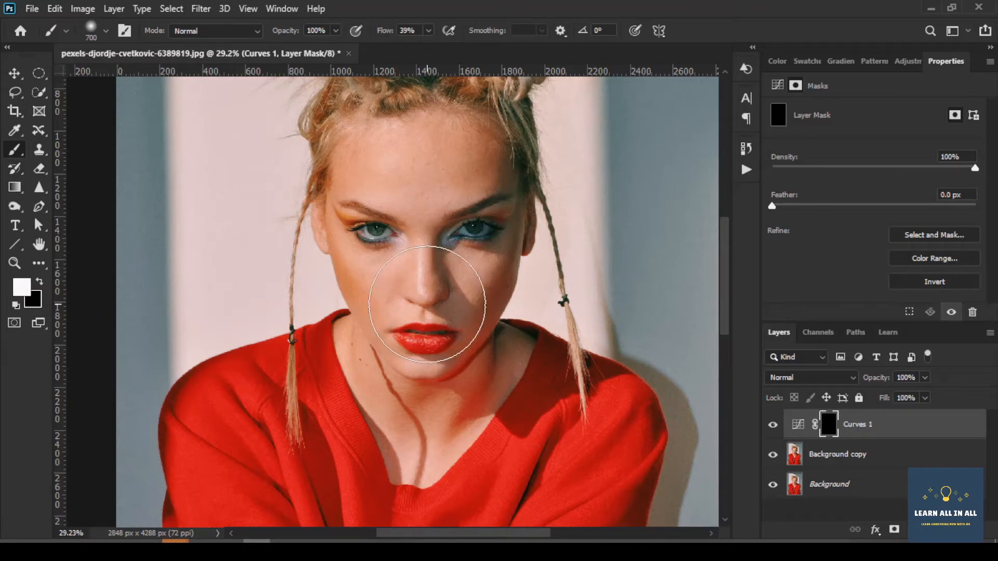
mouse_move(419, 215)
left_mouse_down()
mouse_move(406, 183)
mouse_move(387, 205)
mouse_move(423, 186)
mouse_move(422, 204)
mouse_move(426, 182)
mouse_move(425, 300)
left_mouse_up()
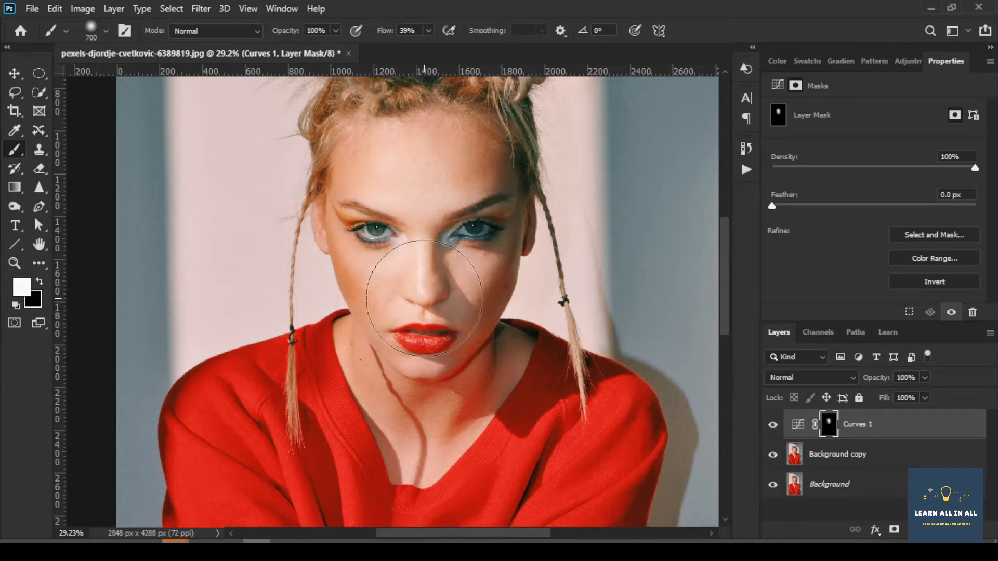
- Reduce the brush size to 400 px and paint the brightening over the forehead, face, neck and upper chest
key("bracketleft")
key("bracketleft")
key("bracketleft")
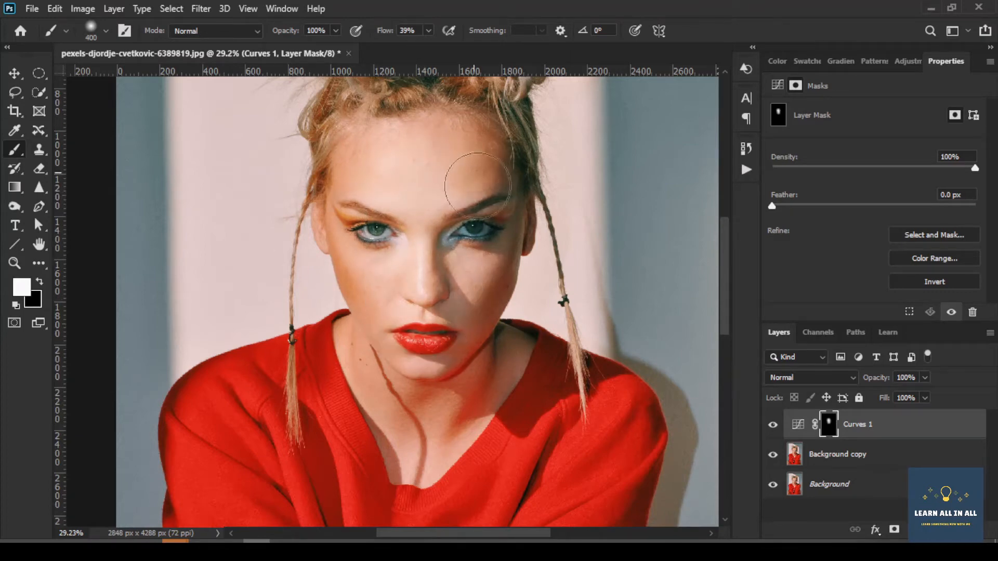
mouse_move(477, 185)
left_mouse_down()
mouse_move(385, 164)
mouse_move(411, 287)
mouse_move(426, 269)
mouse_move(422, 303)
mouse_move(450, 240)
mouse_move(450, 303)
mouse_move(416, 327)
mouse_move(416, 360)
mouse_move(396, 261)
mouse_move(380, 237)
mouse_move(378, 262)
mouse_move(370, 228)
mouse_move(389, 335)
mouse_move(474, 261)
mouse_move(480, 219)
mouse_move(474, 325)
mouse_move(473, 311)
mouse_move(457, 397)
mouse_move(437, 414)
left_mouse_up()
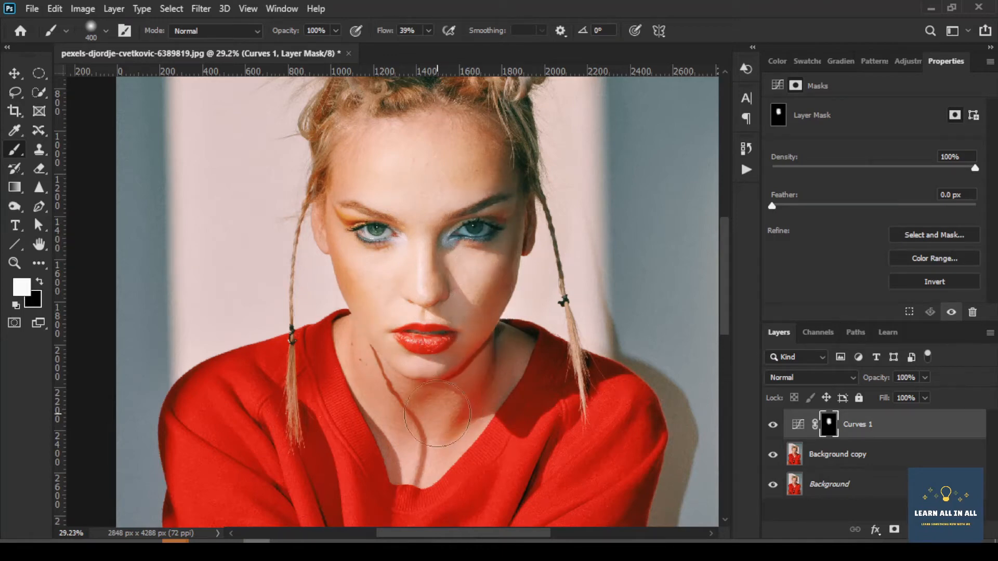
scroll(423, 432, "down", 3)
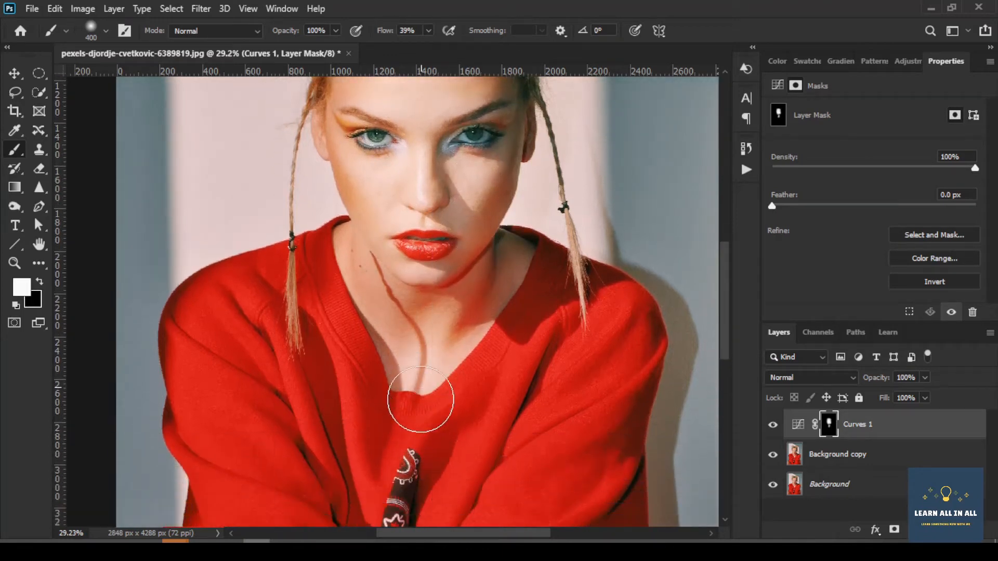
scroll(412, 519, "down", 3)
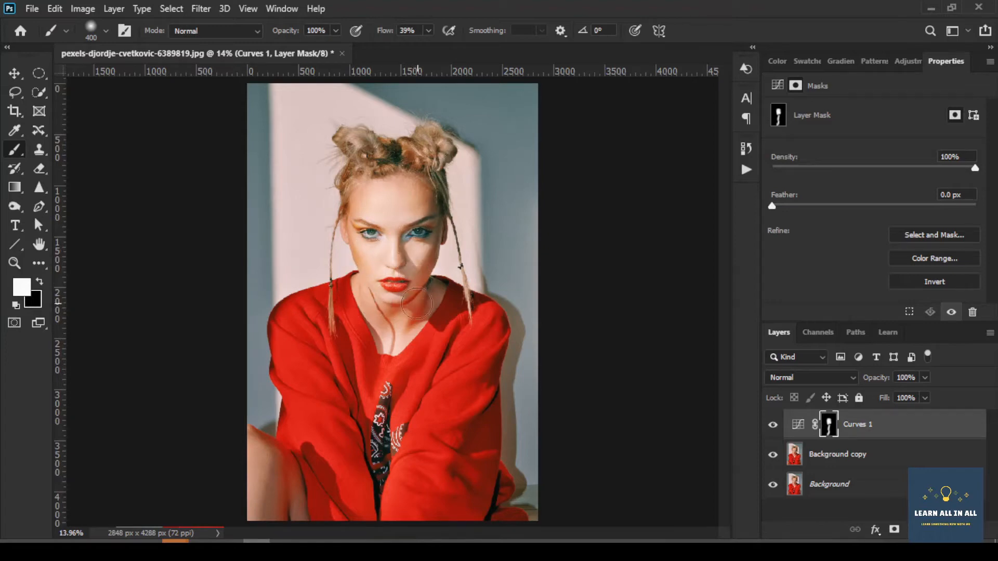
- Inspect the brightened face up close and compare the photo with the Curves 1 layer hidden and shown
scroll(415, 255, "up", 5)
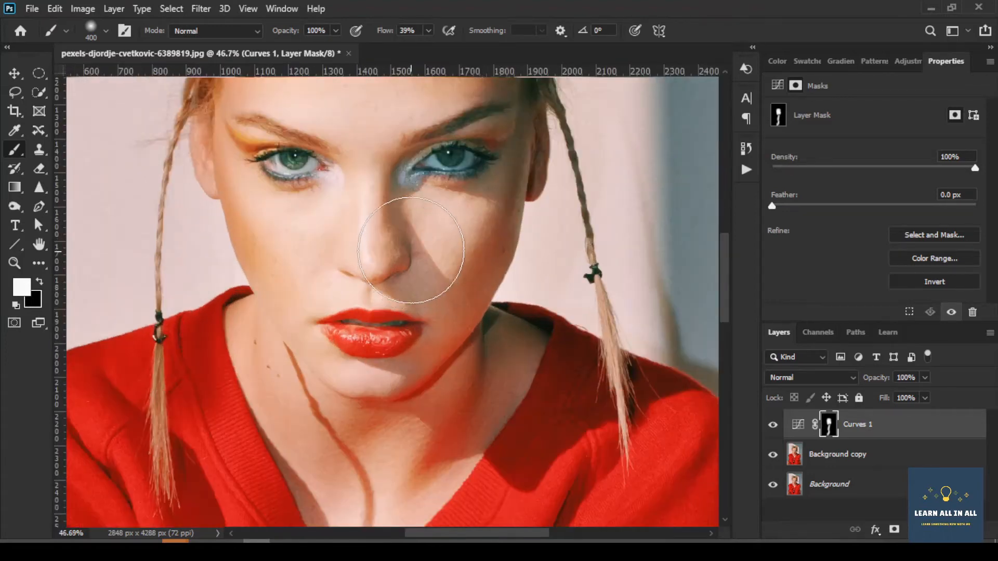
scroll(418, 314, "down", 2)
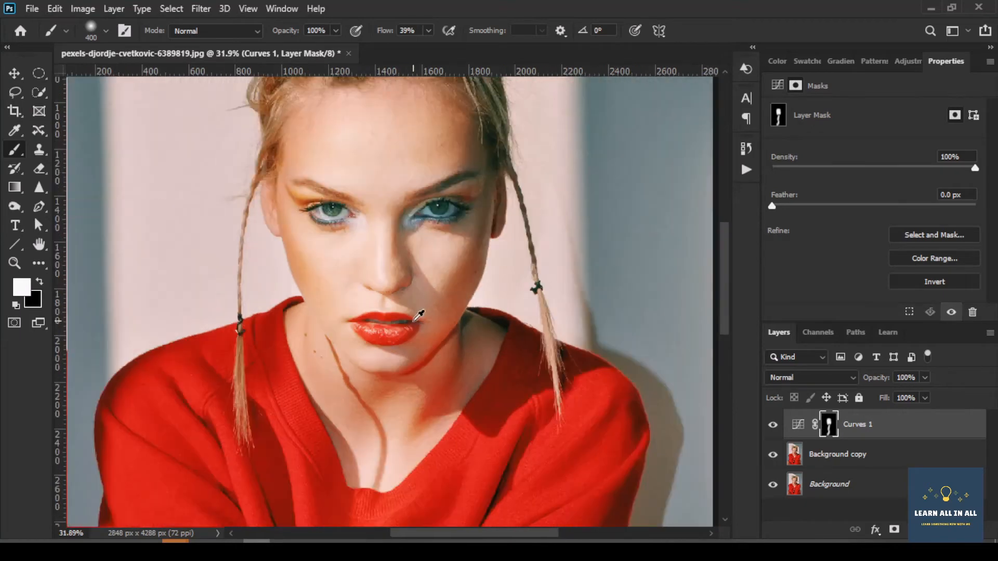
scroll(418, 315, "down", 3)
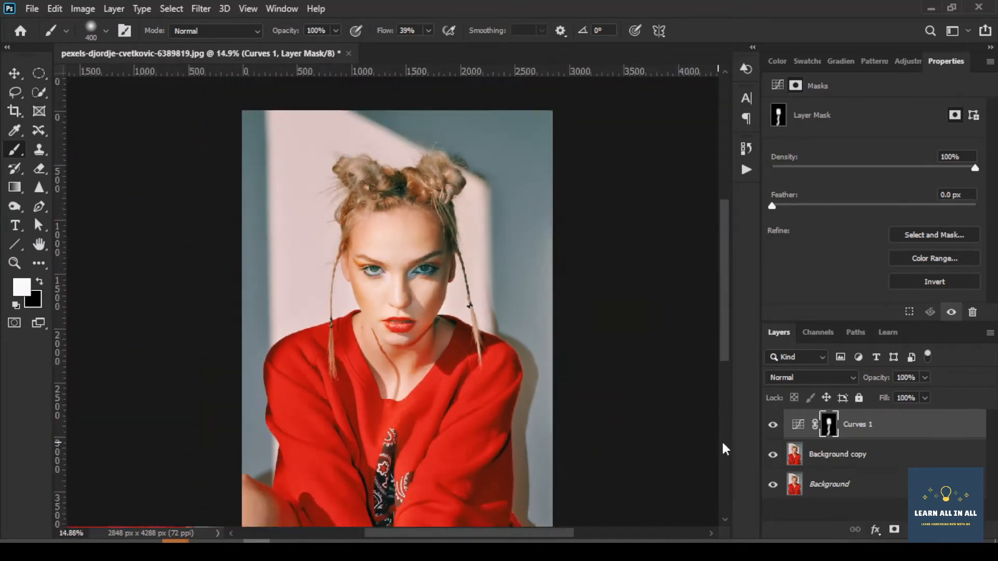
left_click(774, 426)
left_click(774, 426)
- Add a second Curves adjustment layer, lower its RGB midtones slightly to darken the photo, and invert its mask to black
left_click(914, 530)
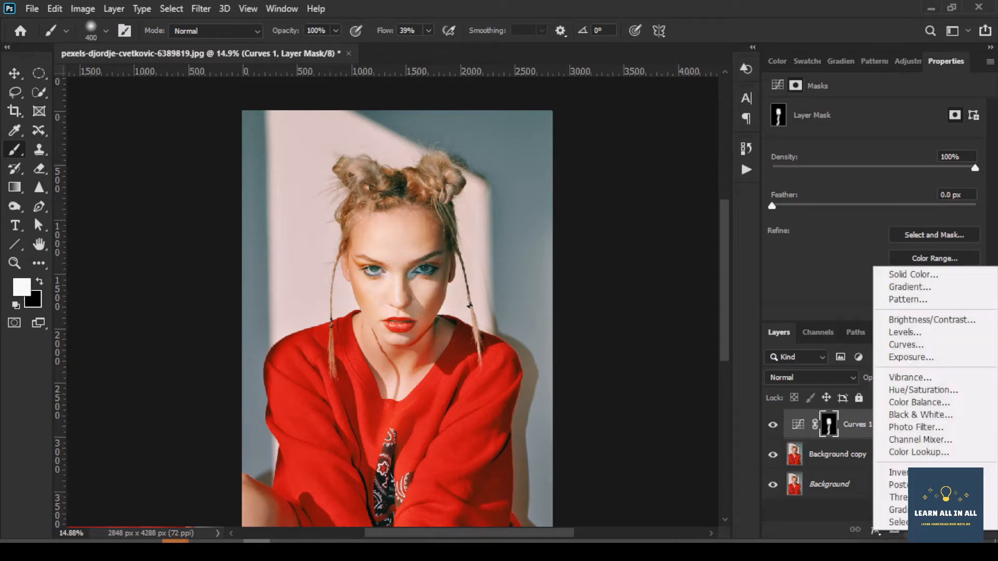
left_click(880, 346)
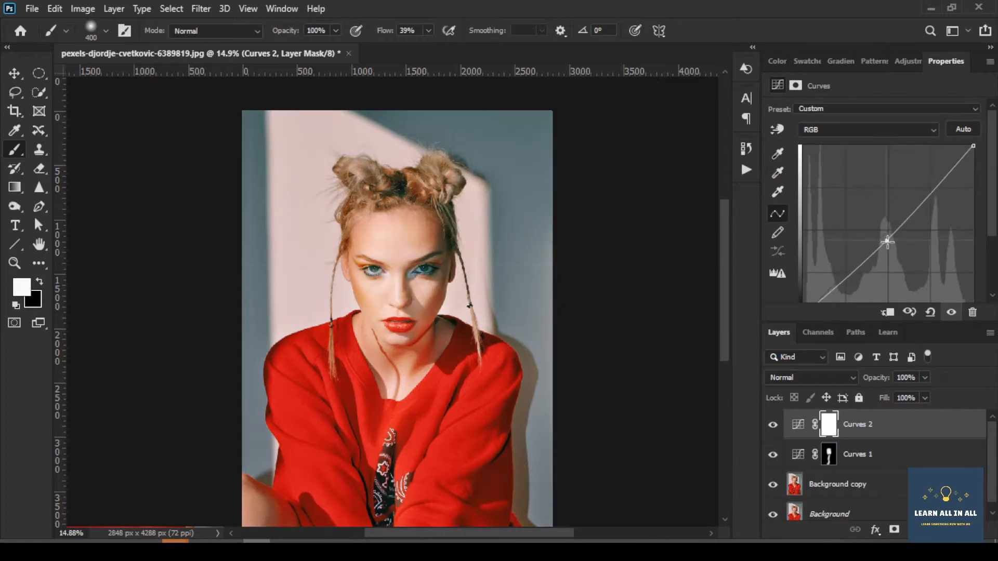
left_click_drag(888, 241, 891, 247)
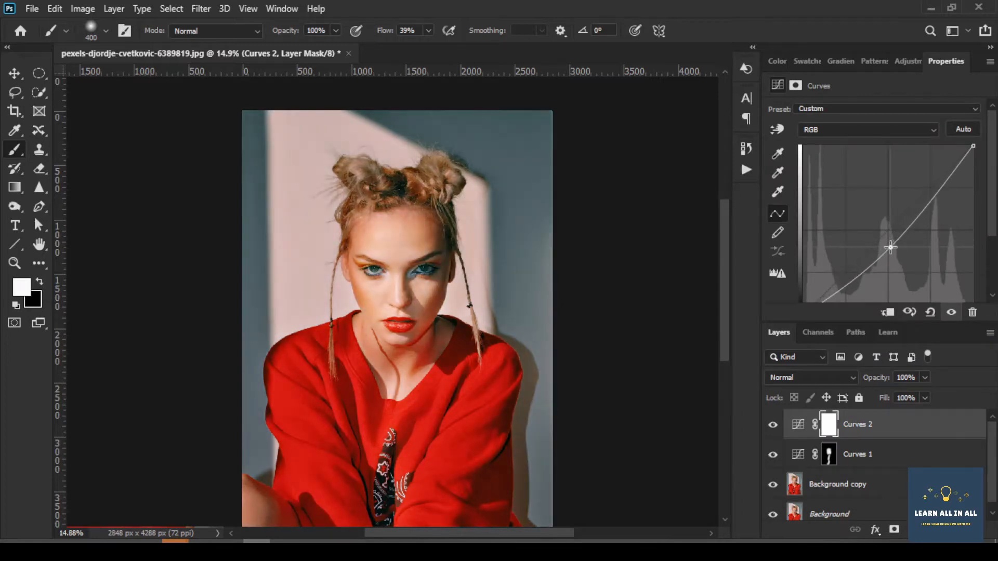
left_click(831, 425)
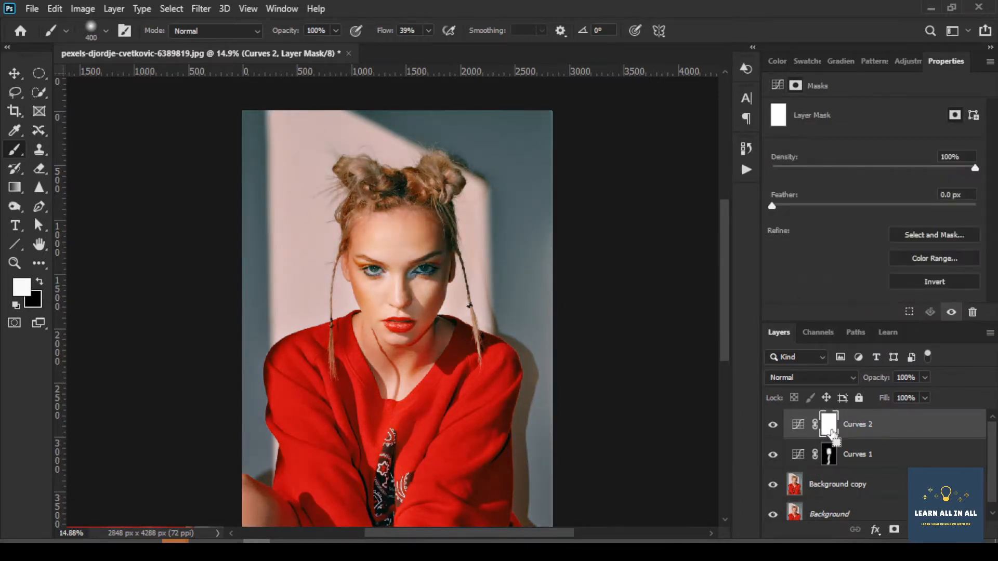
key("ctrl+i")
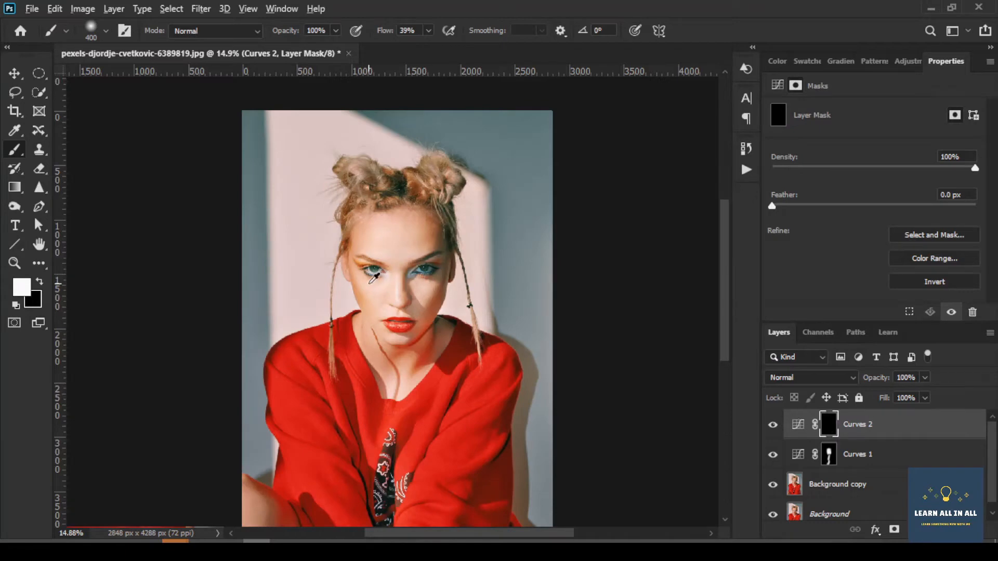
- Paint white on the Curves 2 mask along both outer sides of the face and down the two braids
scroll(374, 278, "up", 5)
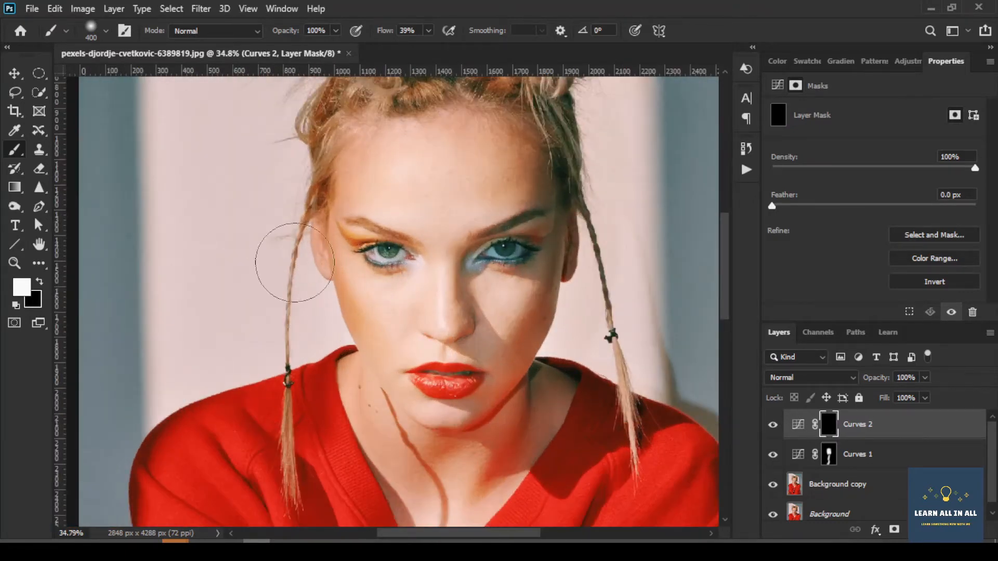
left_click(298, 251)
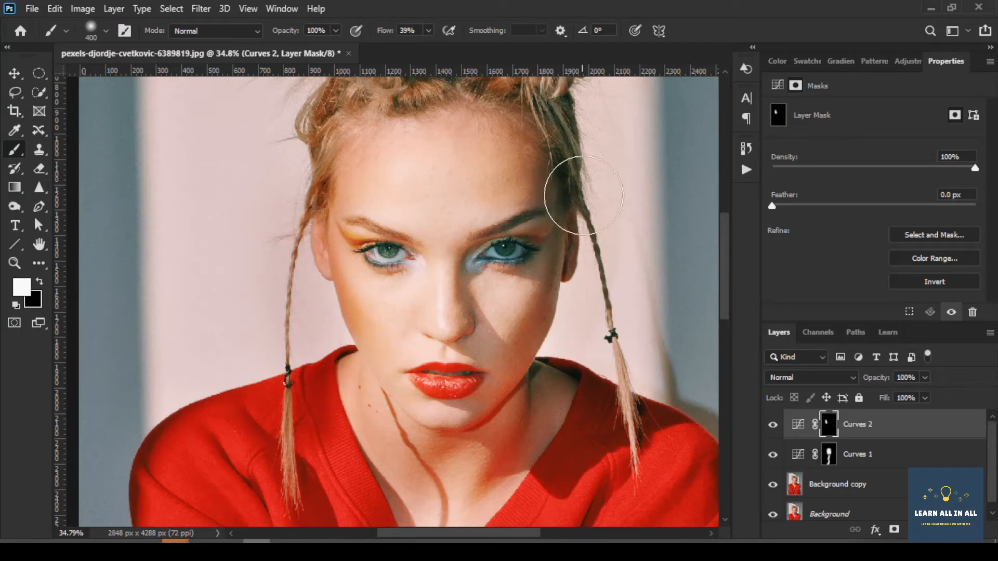
mouse_move(583, 196)
left_mouse_down()
mouse_move(604, 273)
mouse_move(626, 309)
mouse_move(613, 338)
mouse_move(617, 366)
left_mouse_up()
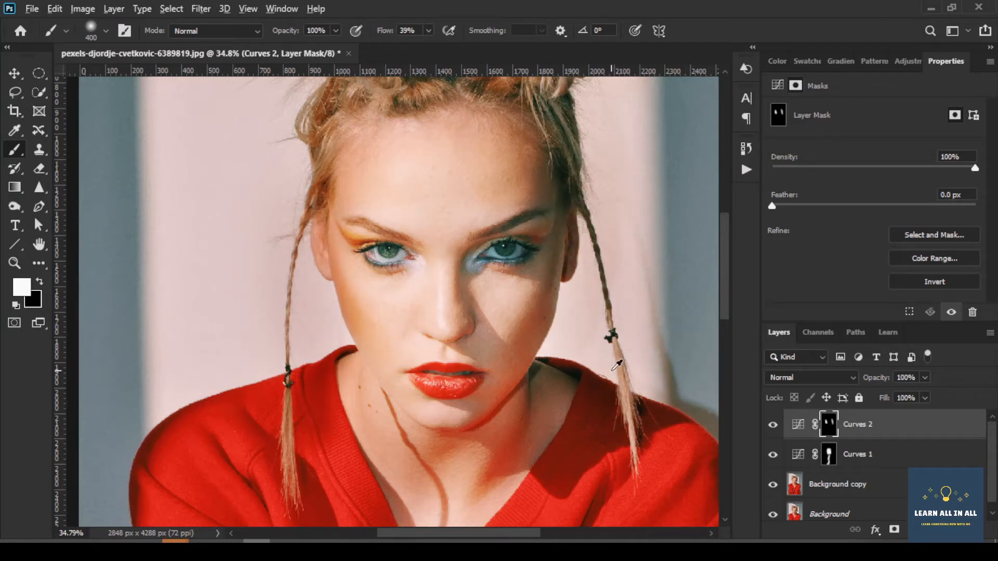
scroll(617, 366, "down", 4)
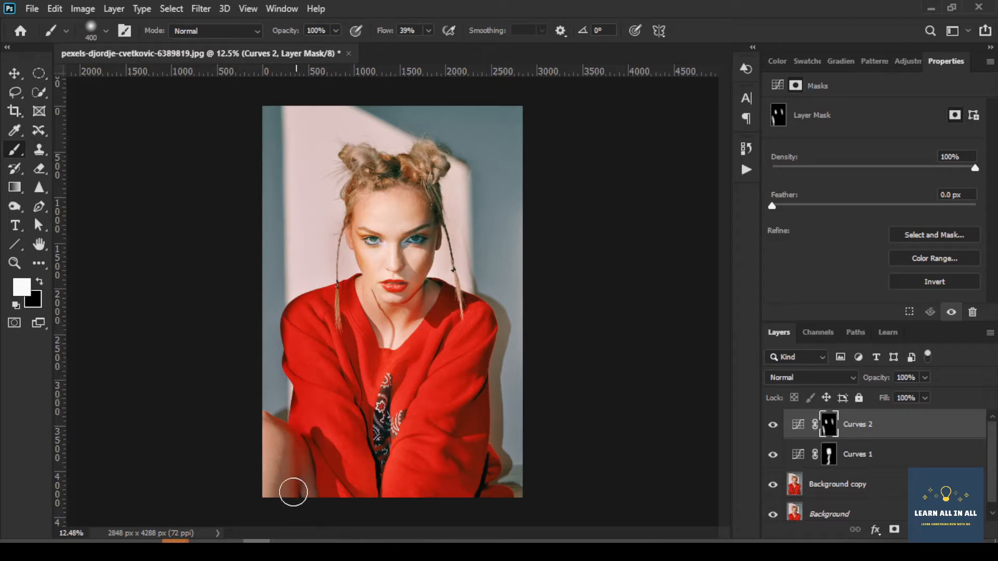
- Paint the Curves 2 darkening over the bare leg and along the sweater's outer shoulder and sleeve edge
mouse_move(283, 484)
left_mouse_down()
mouse_move(270, 517)
mouse_move(264, 435)
mouse_move(275, 441)
mouse_move(277, 506)
left_mouse_up()
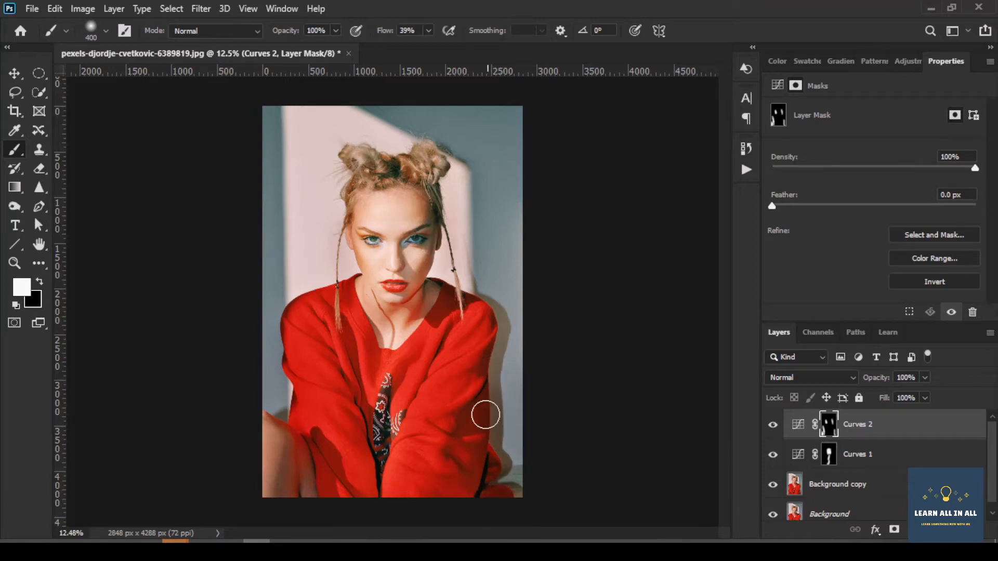
scroll(487, 323, "up", 3, "alt")
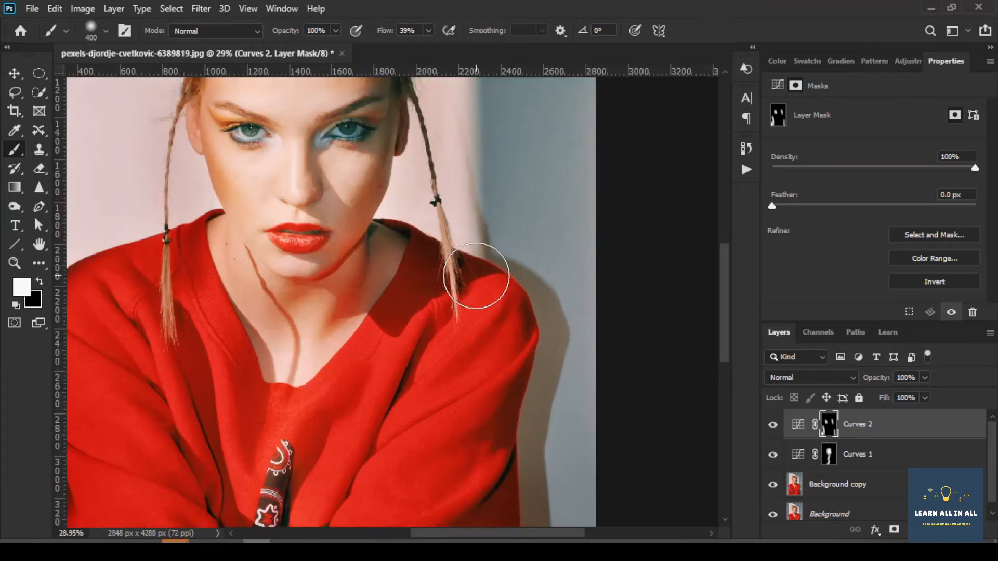
left_click_drag(535, 316, 535, 506)
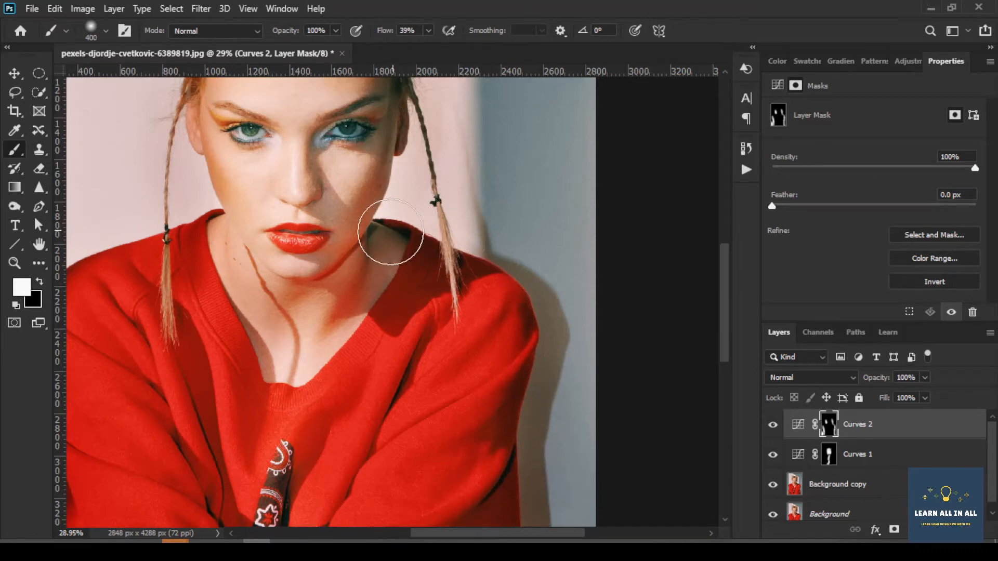
scroll(388, 242, "up", 2, "alt")
scroll(390, 241, "up", 1, "alt")
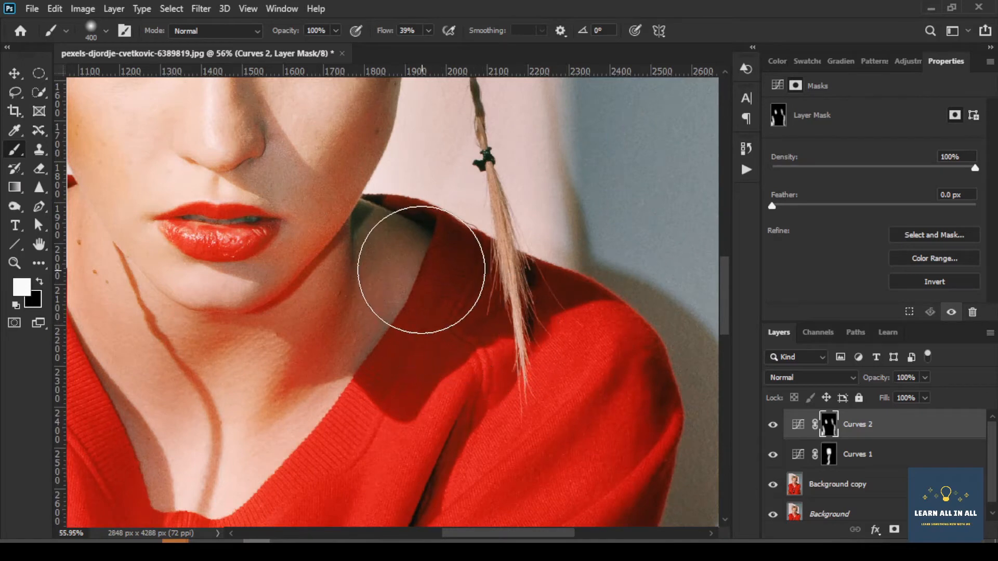
scroll(381, 269, "down", 5, "alt")
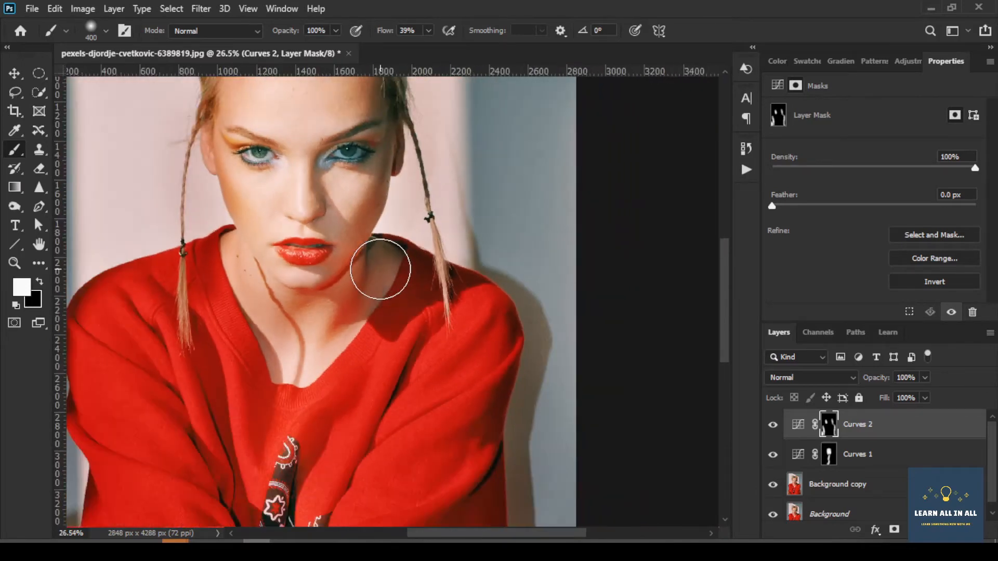
scroll(385, 265, "down", 2, "alt")
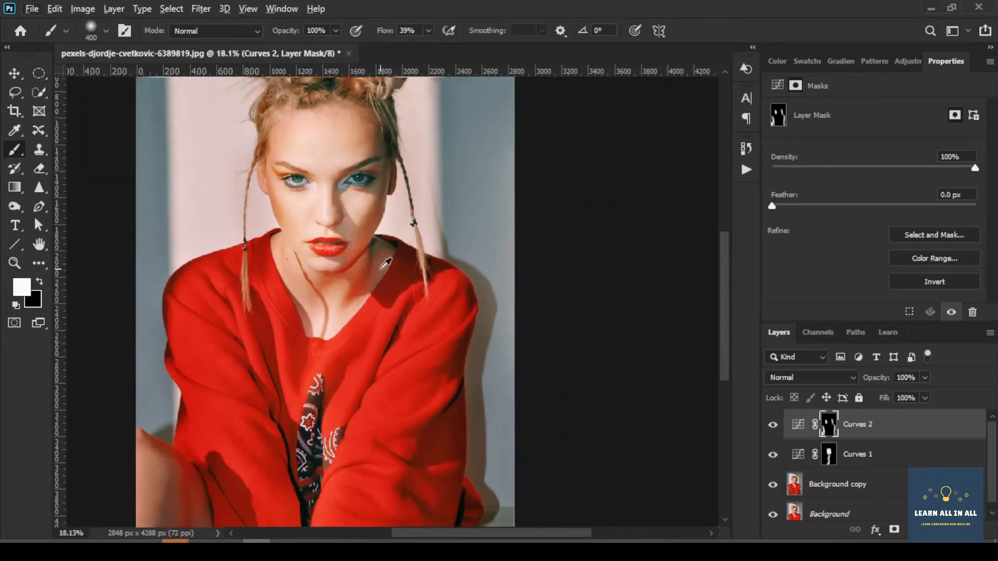
scroll(380, 268, "down", 1, "alt")
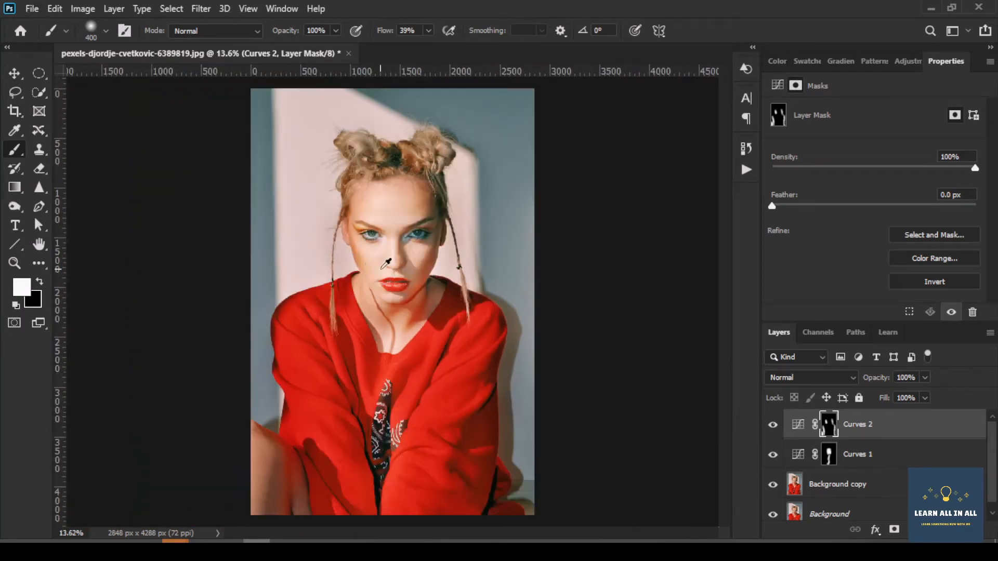
- Return to the Curves 1 layer mask and extend the brightening over the cheek and the side of the neck
scroll(351, 253, "up", 3, "alt")
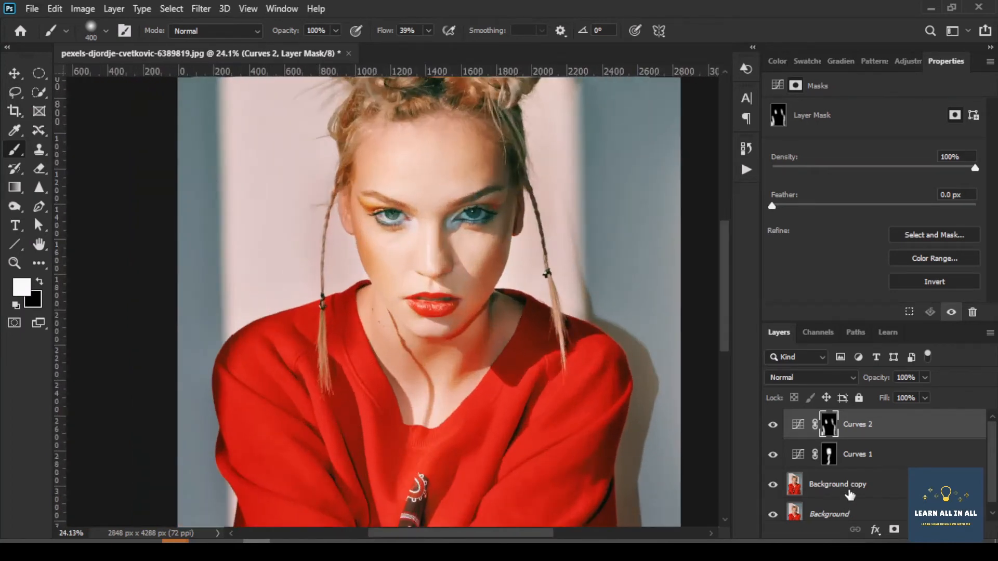
left_click(830, 452)
scroll(325, 205, "up", 4, "alt")
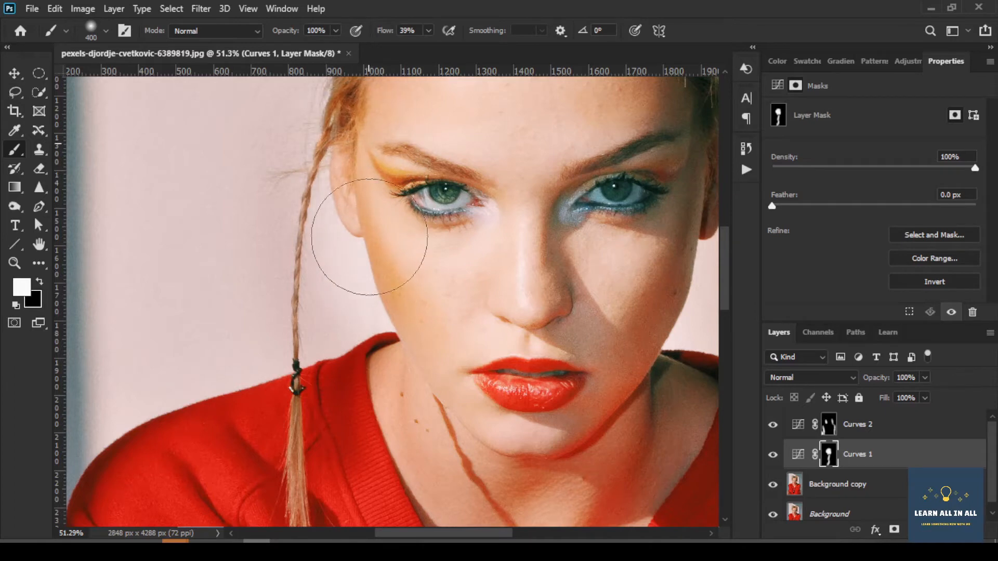
scroll(398, 310, "down", 3, "alt")
scroll(400, 304, "down", 2, "alt")
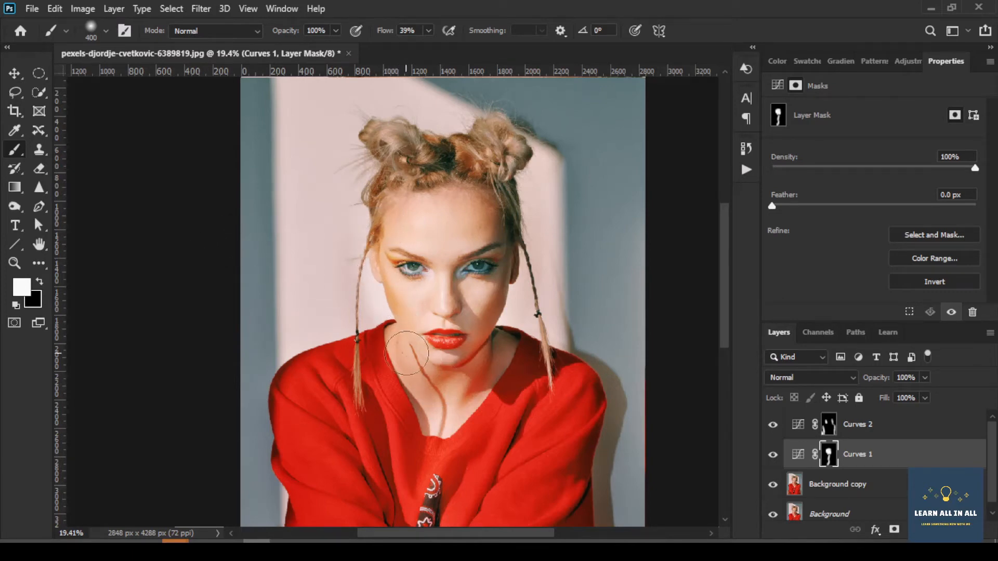
- Group the Curves 1 and Curves 2 adjustment layers and toggle the group's visibility to compare the photo before and after
left_click(830, 425)
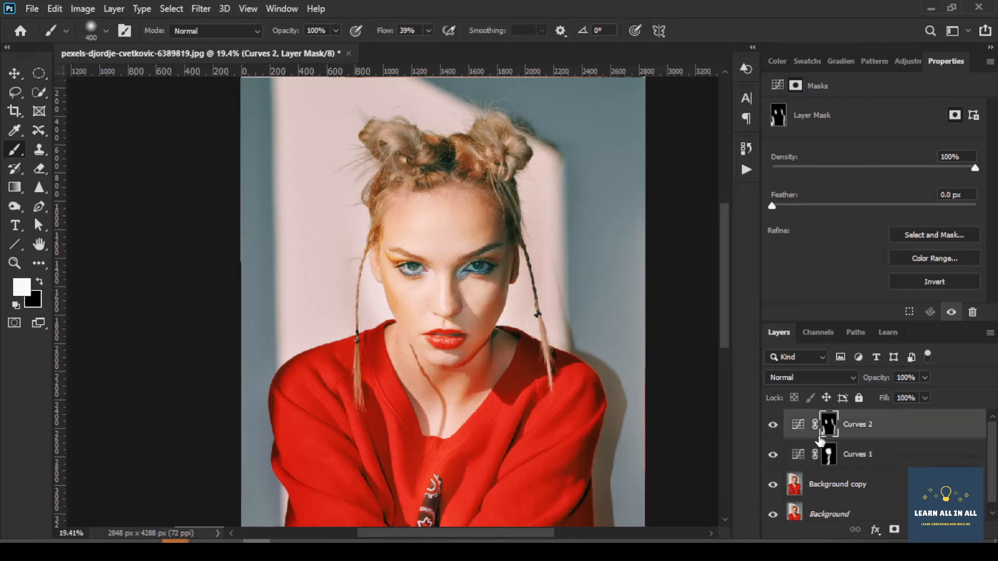
scroll(552, 270, "up", 3)
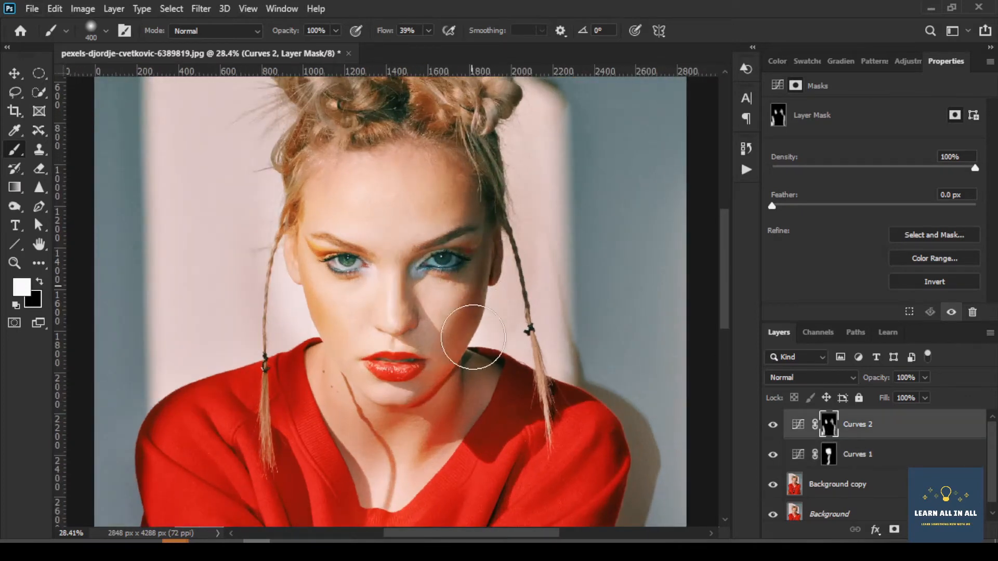
scroll(471, 358, "down", 3)
scroll(480, 350, "down", 2)
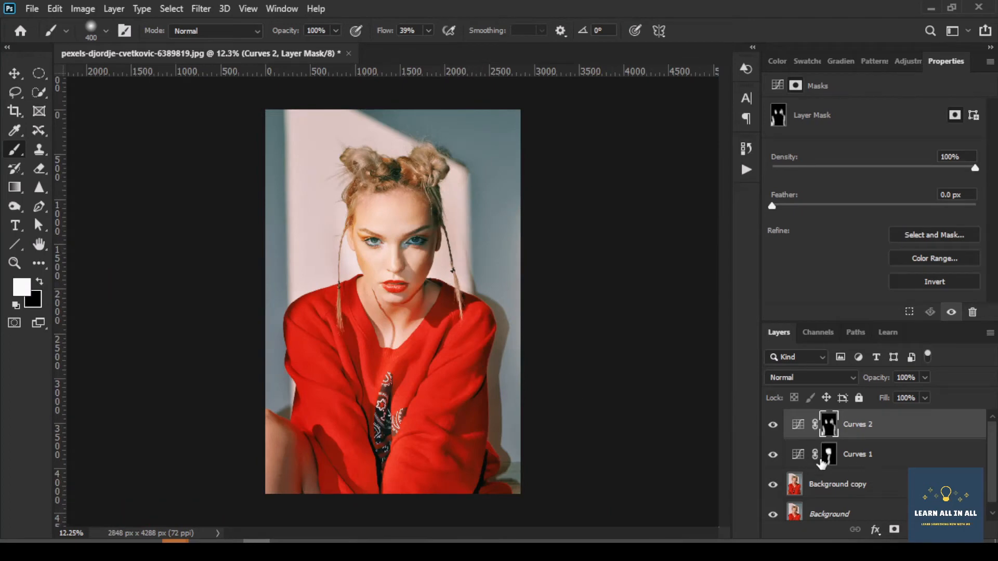
left_click(883, 464, "shift")
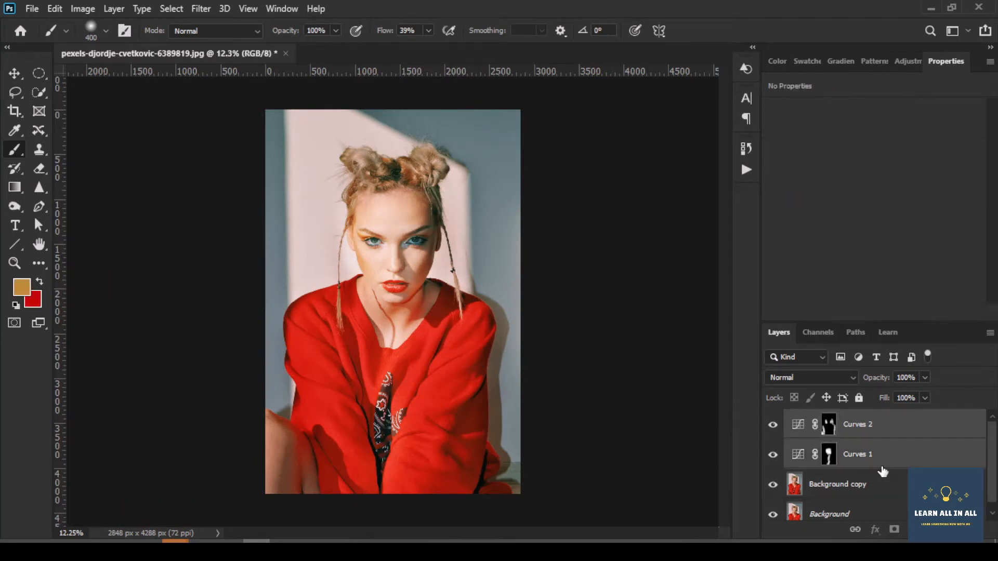
key("ctrl+g")
left_click(773, 420)
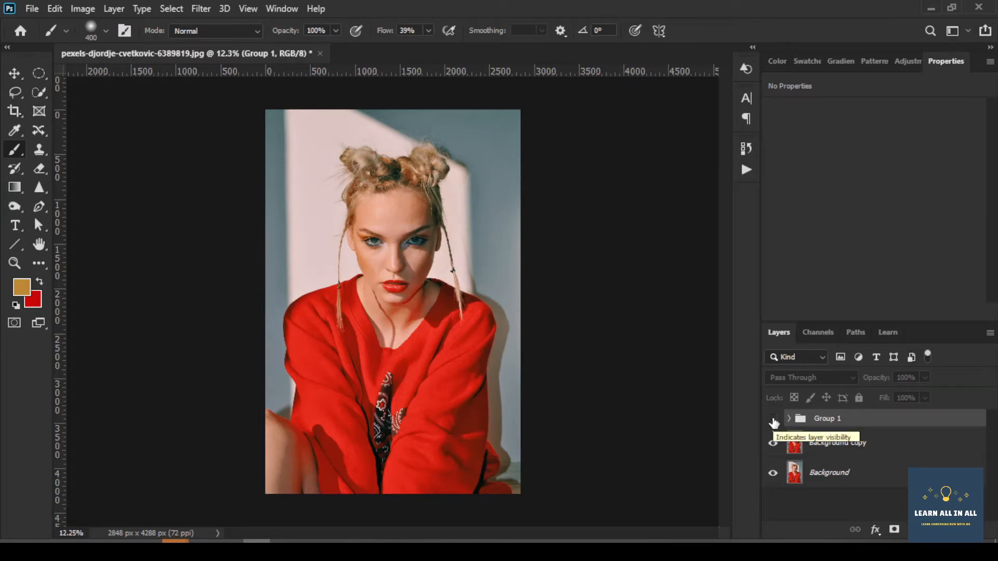
left_click(773, 420)
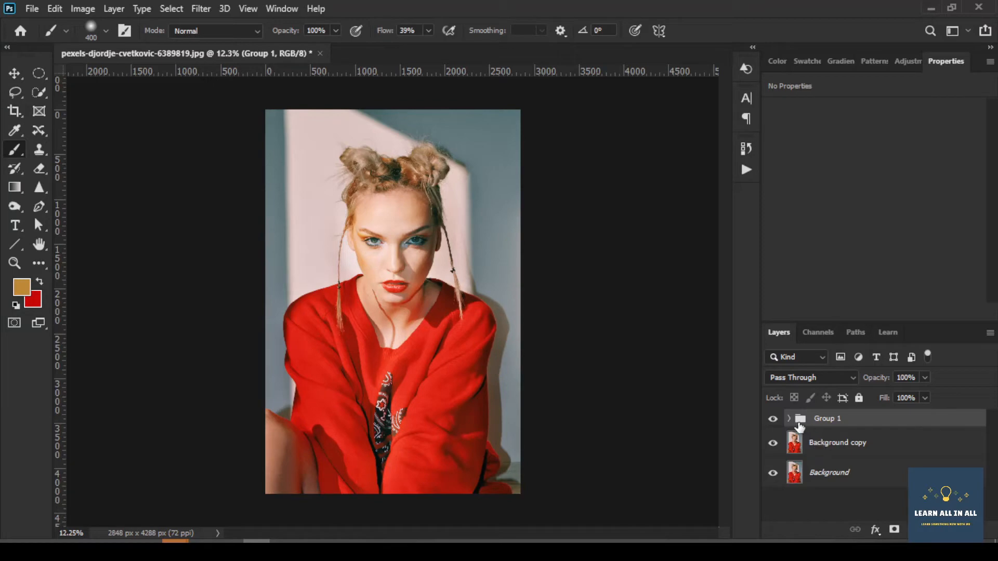
- Reduce the brush size to 40 px for the lips and add an empty layer above Curves 1 inside the group
left_click(789, 419)
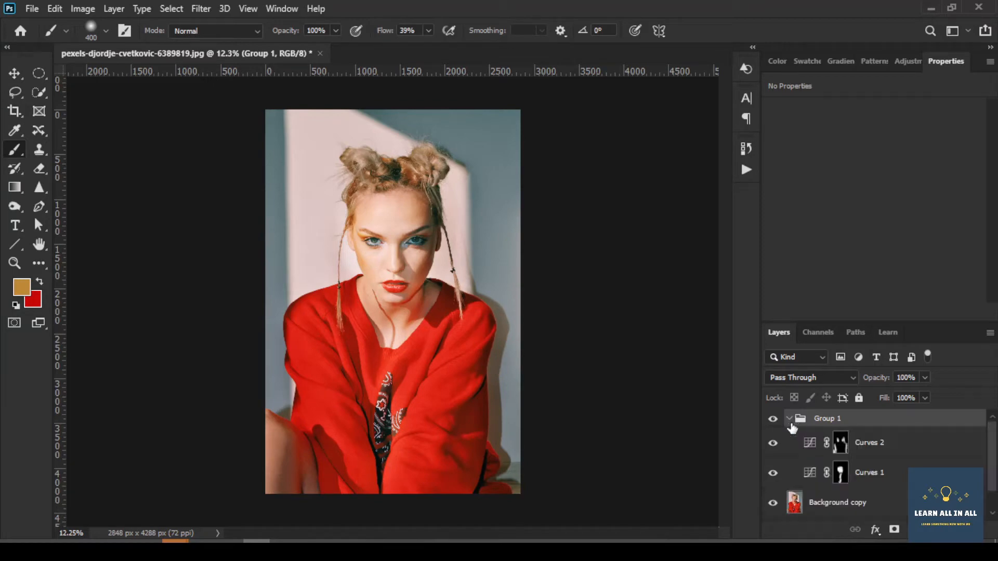
left_click(841, 472)
scroll(393, 298, "up", 5)
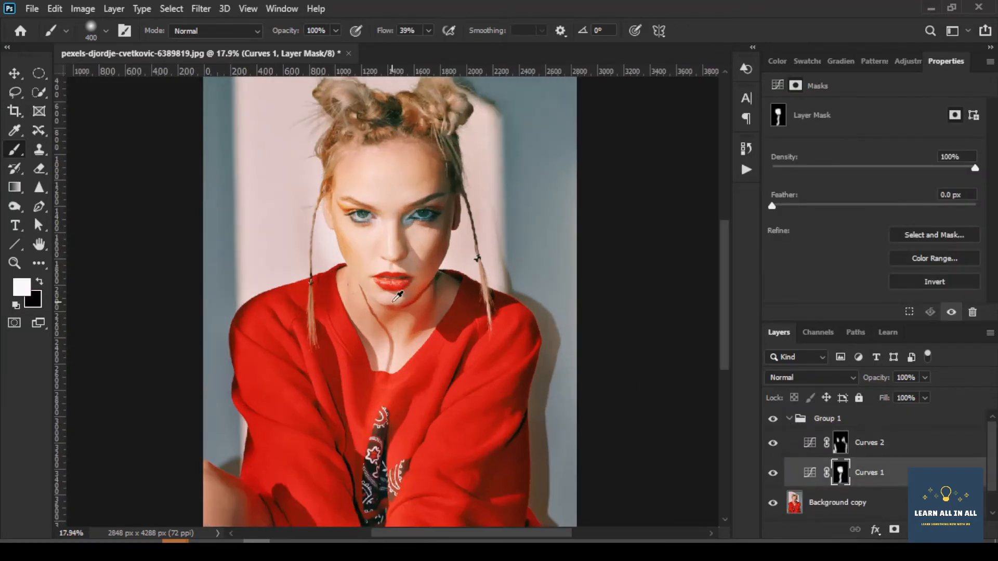
scroll(392, 298, "up", 4)
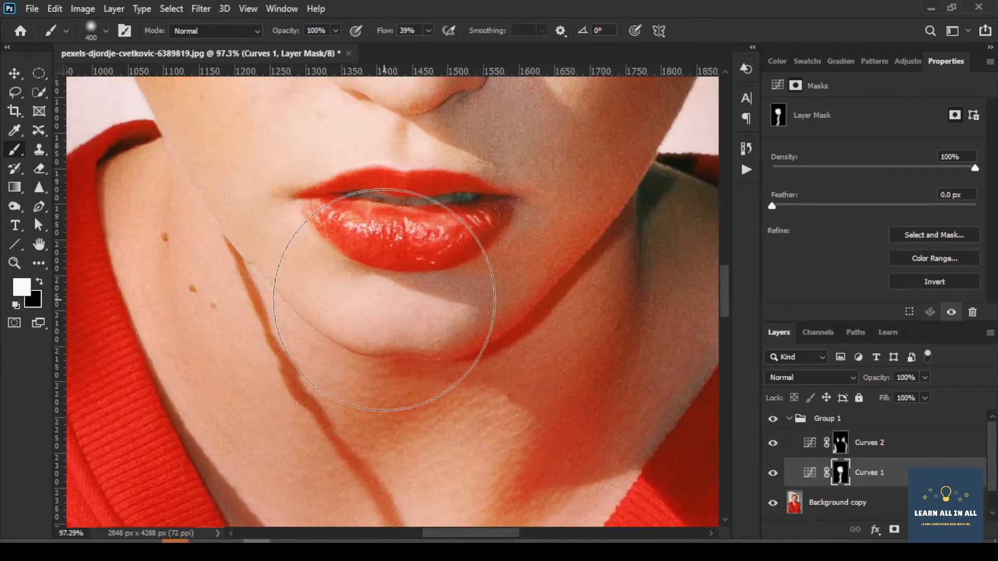
key("bracketleft")
key("bracketleft")
key("bracketleft")
key("bracketleft")
key("bracketleft")
key("bracketleft")
key("bracketleft")
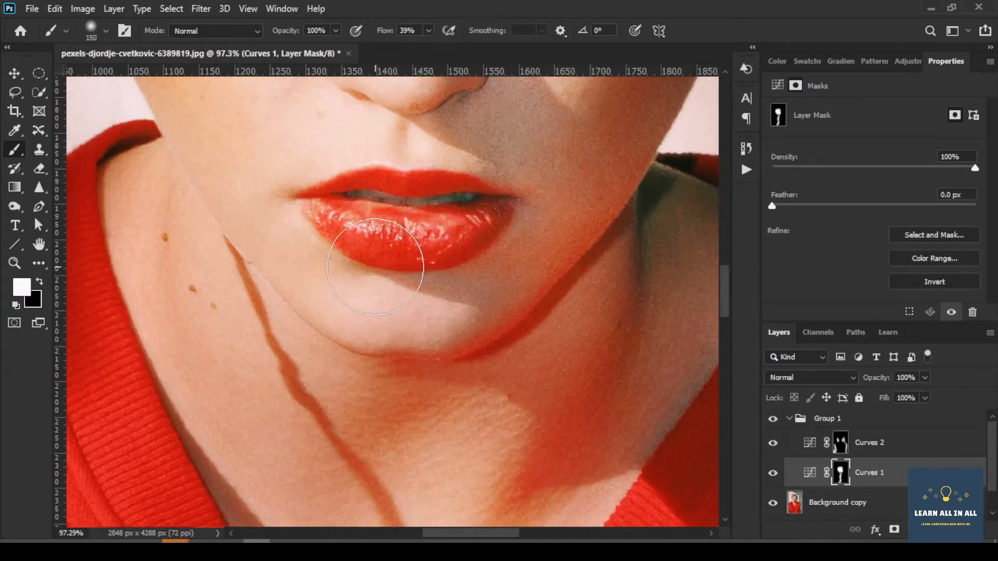
key("bracketleft")
key("bracketleft")
scroll(362, 230, "up", 2)
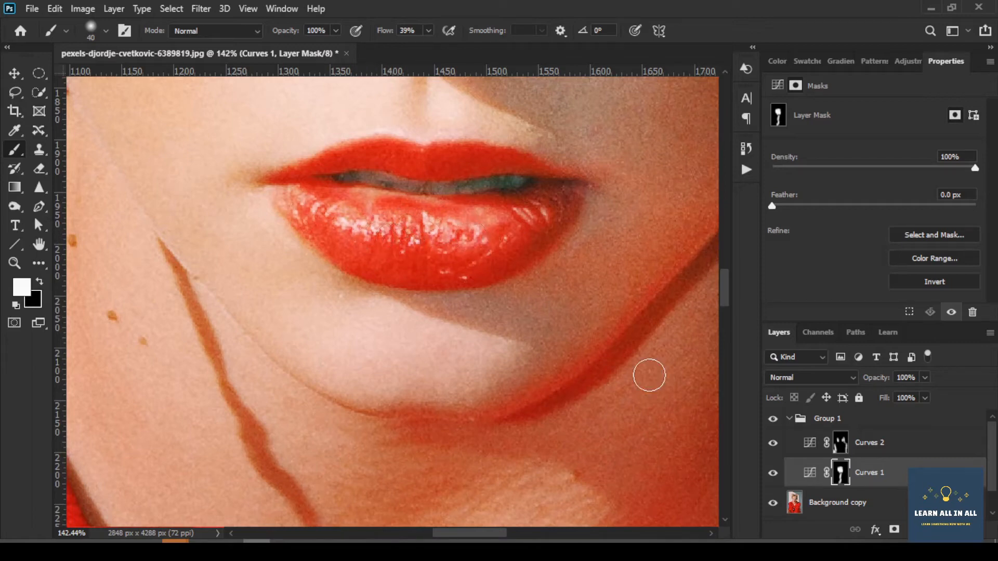
left_click(953, 529)
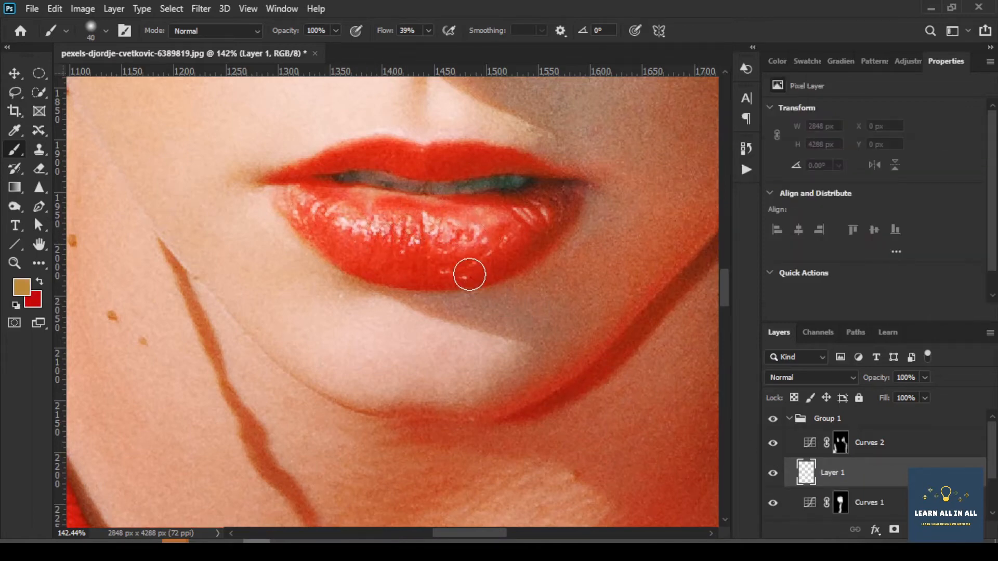
- Paint a white highlight across the middle of the lower lip on the new layer and set its blend mode to Overlay
left_click_drag(416, 223, 468, 215)
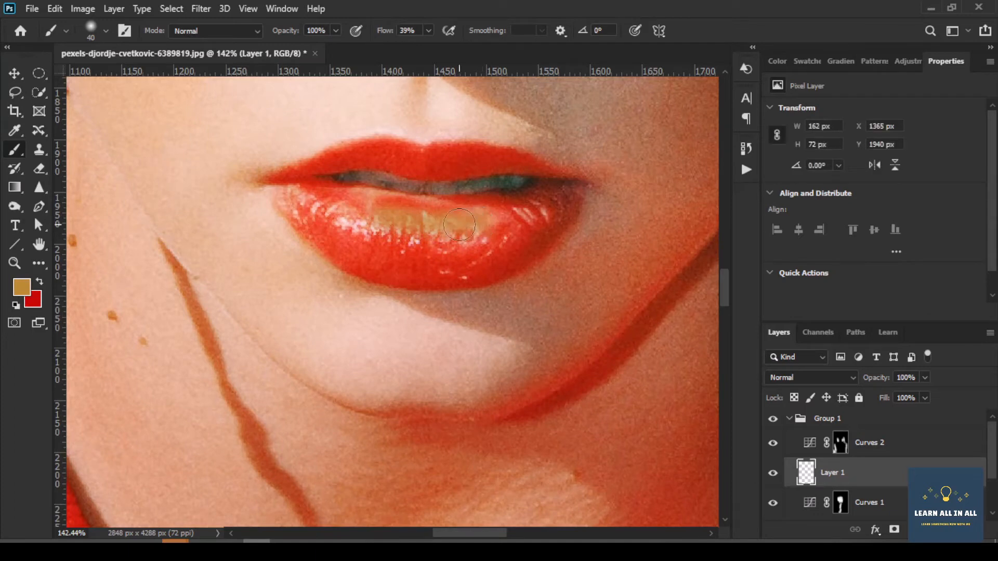
key("ctrl+z")
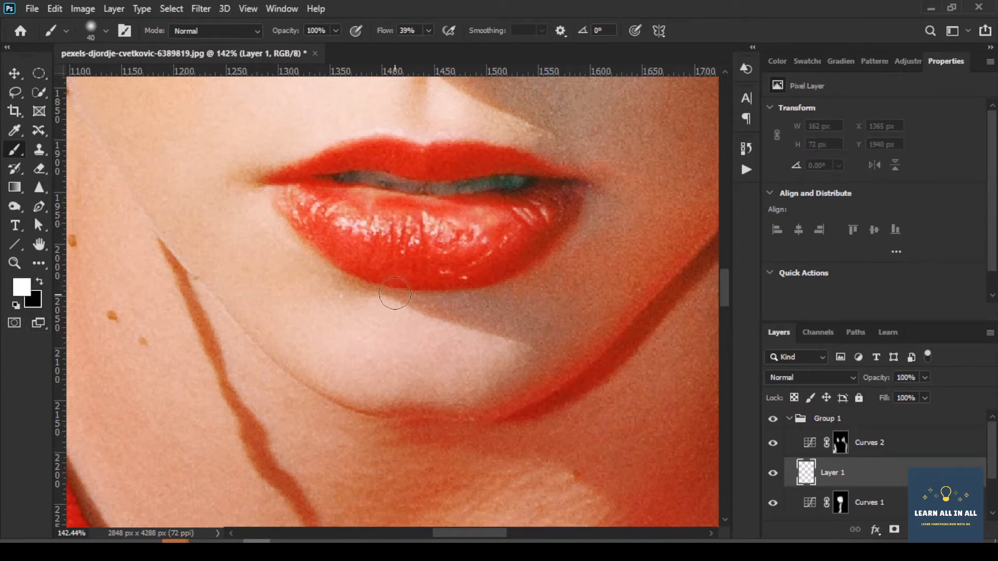
mouse_move(378, 228)
left_mouse_down()
mouse_move(490, 232)
mouse_move(366, 217)
mouse_move(509, 229)
left_mouse_up()
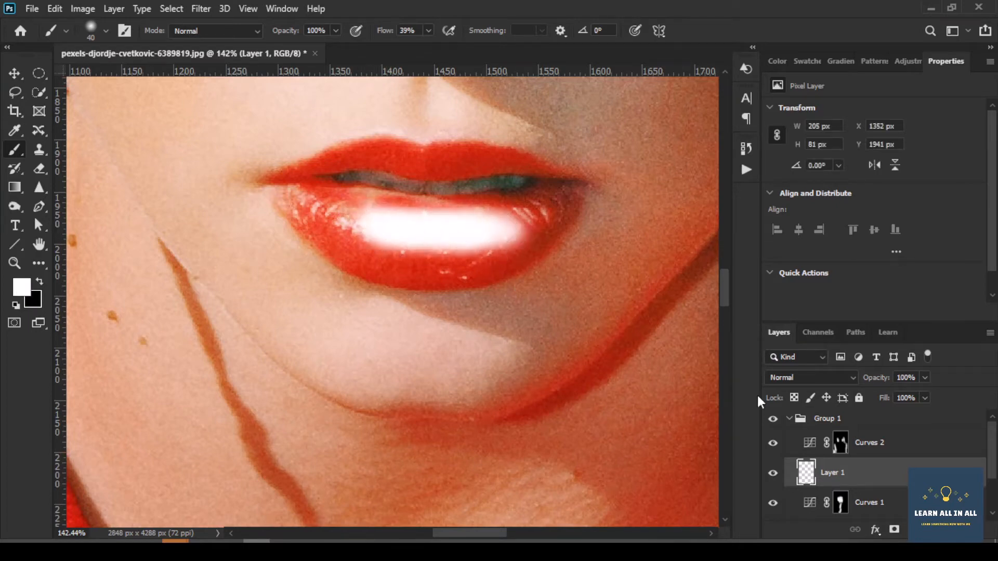
left_click(820, 382)
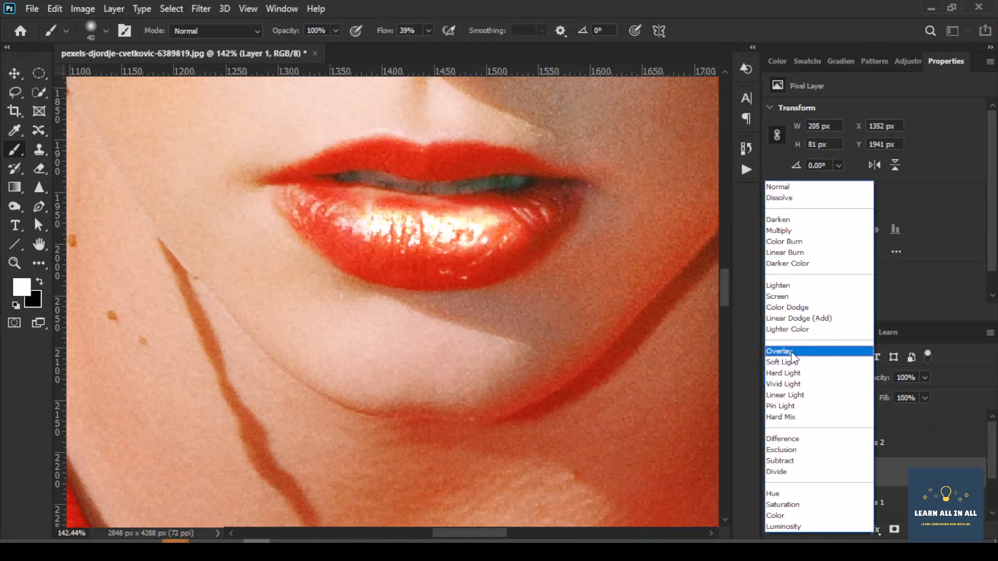
left_click(790, 352)
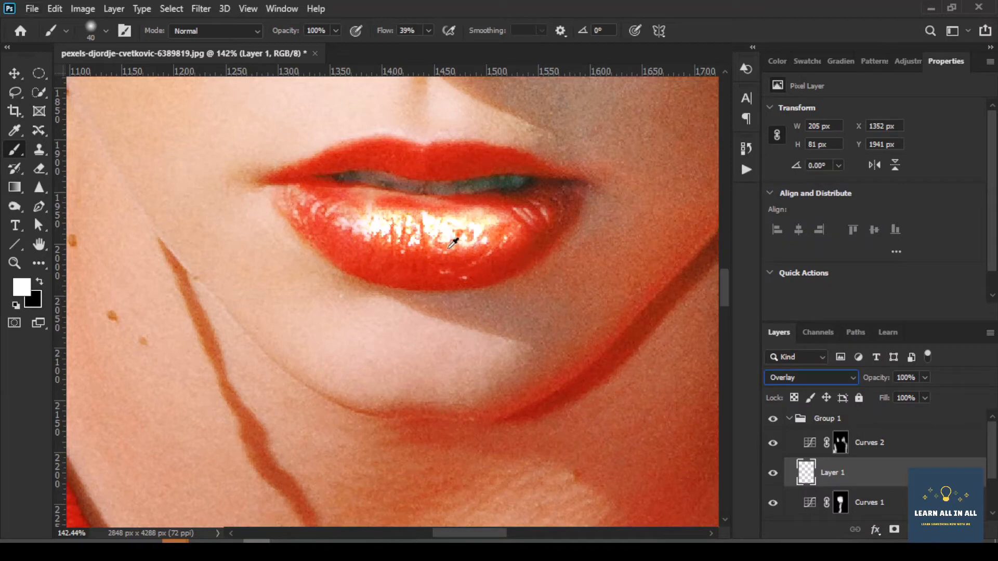
- Lower the lip highlight layer's opacity to 71%
left_click(14, 73)
scroll(377, 268, "down", 8)
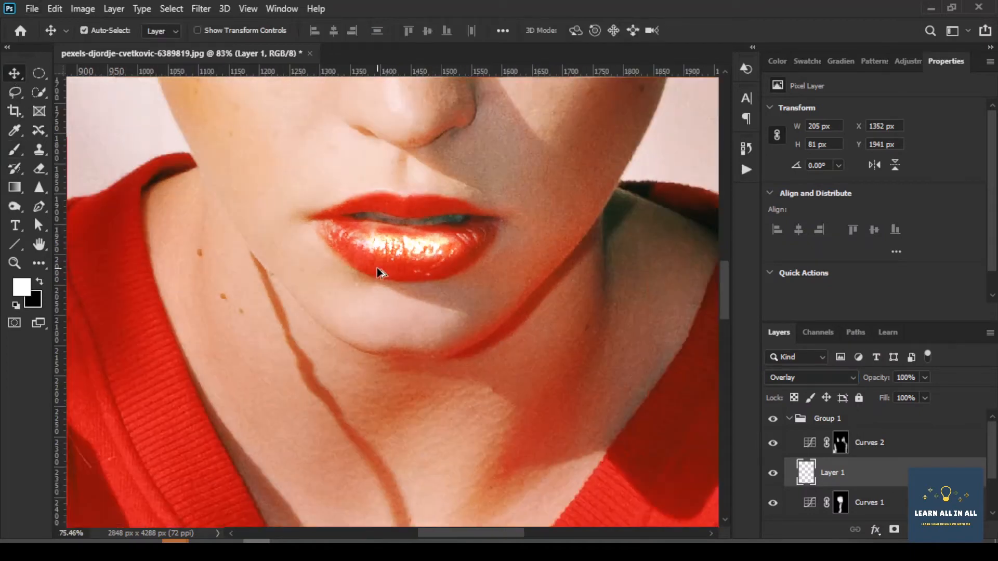
scroll(379, 278, "down", 3)
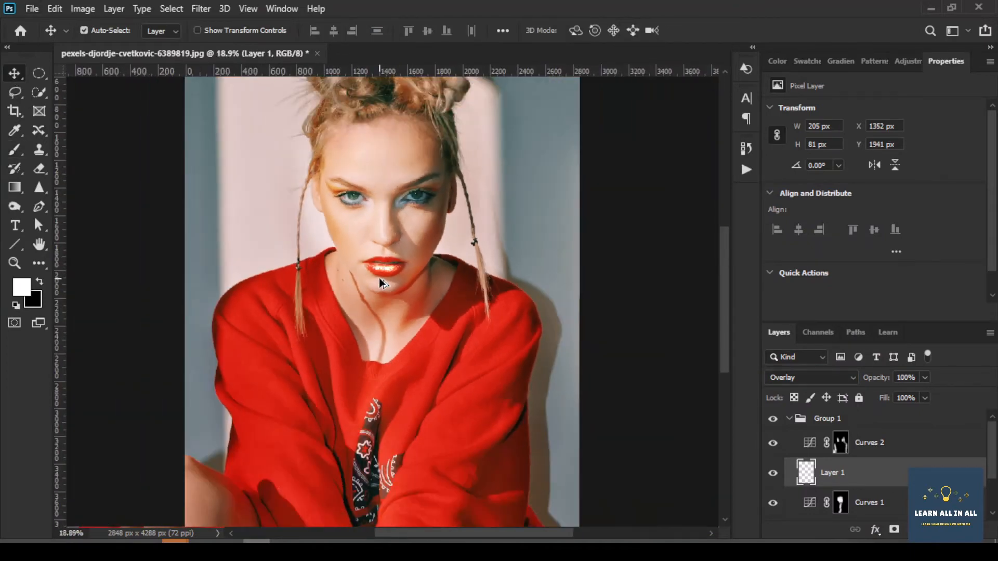
left_click(924, 377)
left_click_drag(918, 391, 908, 394)
- Brush a white highlight down the bridge of the nose on the Overlay layer
key("b")
scroll(410, 214, "up", 10)
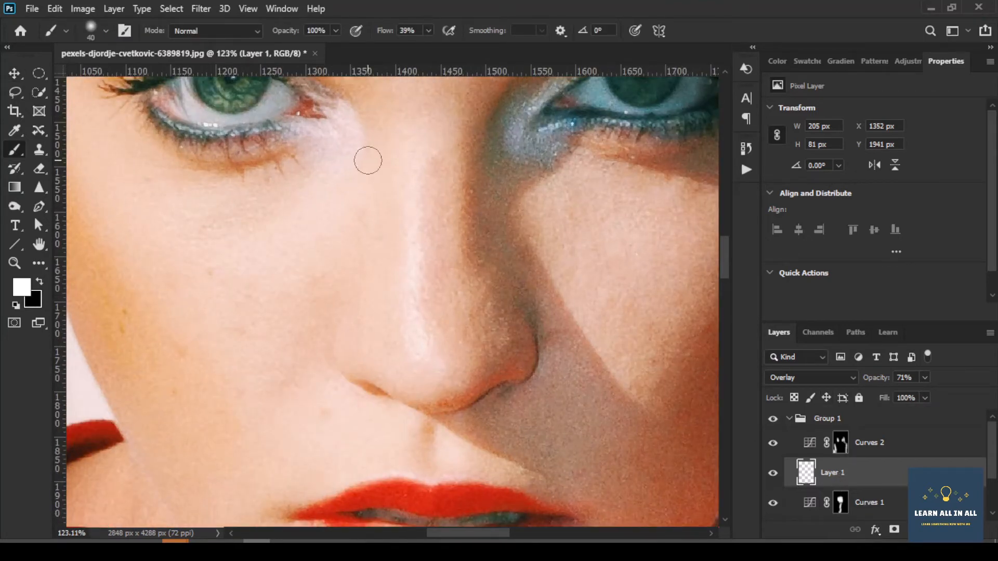
scroll(411, 194, "up", 4)
mouse_move(388, 124)
left_mouse_down()
mouse_move(397, 296)
mouse_move(392, 129)
mouse_move(372, 364)
left_mouse_up()
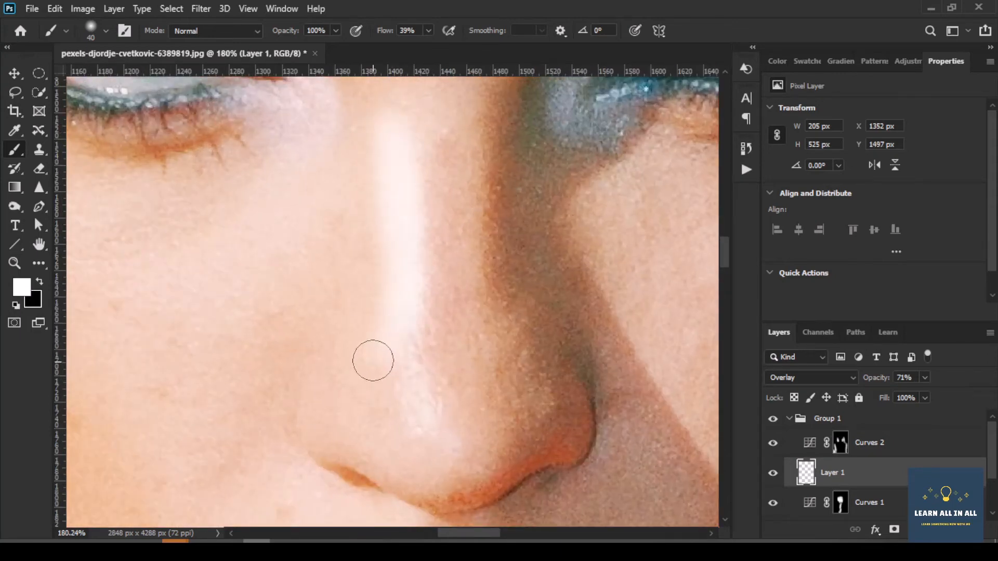
- Reduce the opacity of the lip and nose highlight layer to 32%
scroll(374, 346, "down", 4)
scroll(381, 340, "down", 3)
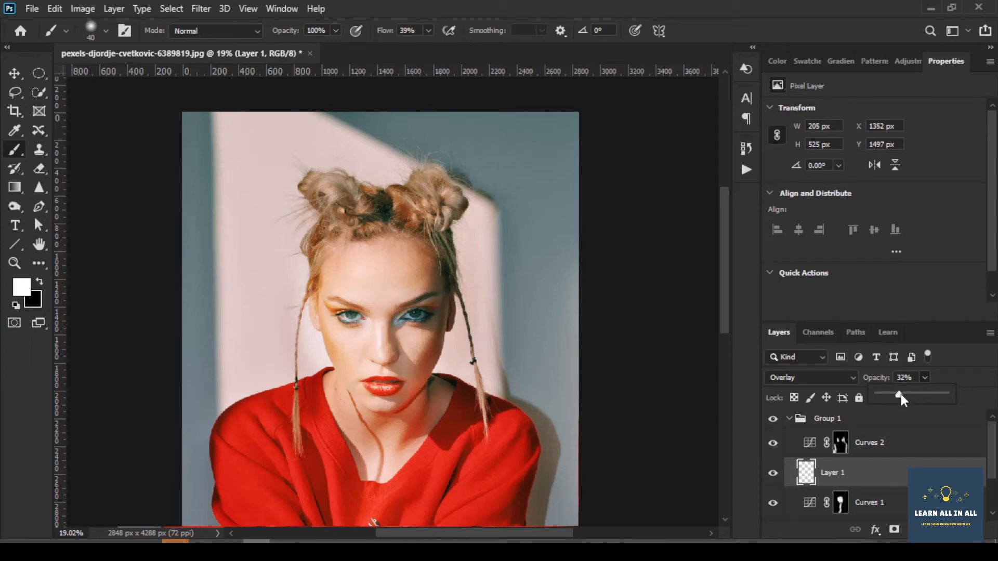
scroll(334, 387, "down", 2)
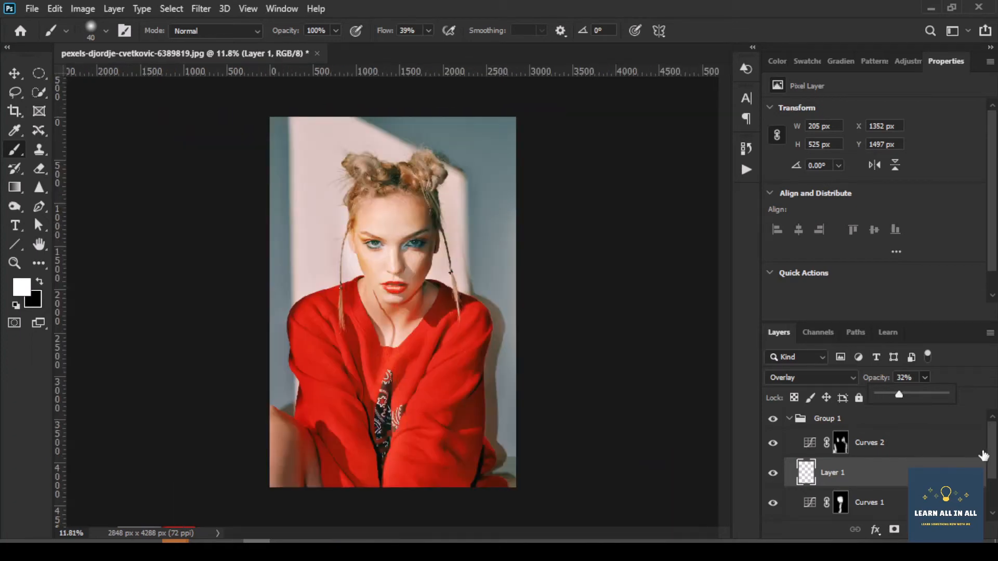
- Collapse the group and toggle its visibility several times to compare the portrait with and without the retouching
left_click(789, 419)
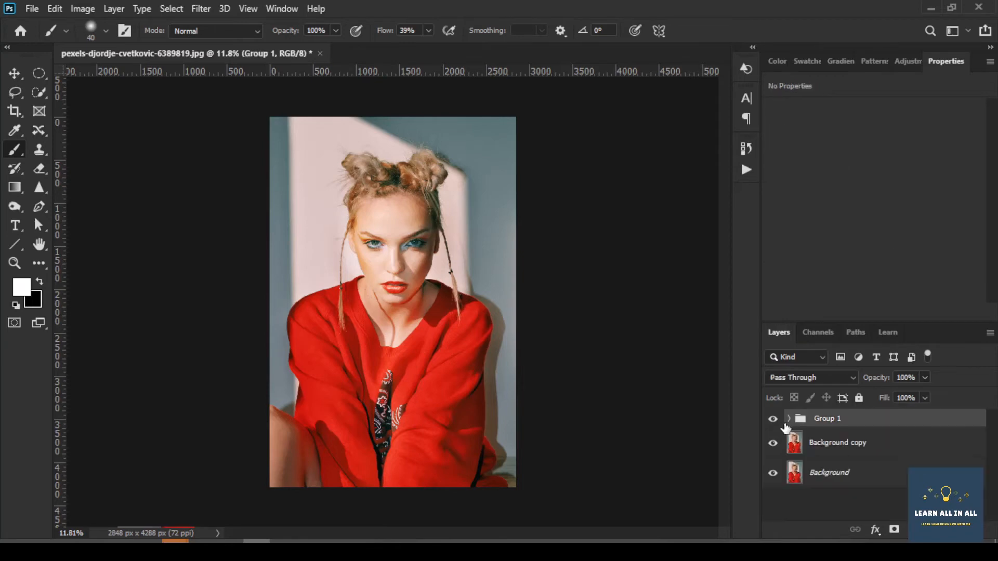
left_click(774, 419)
left_click(773, 420)
left_click(775, 421)
left_click(775, 421)
left_click(775, 421)
left_click(774, 421)
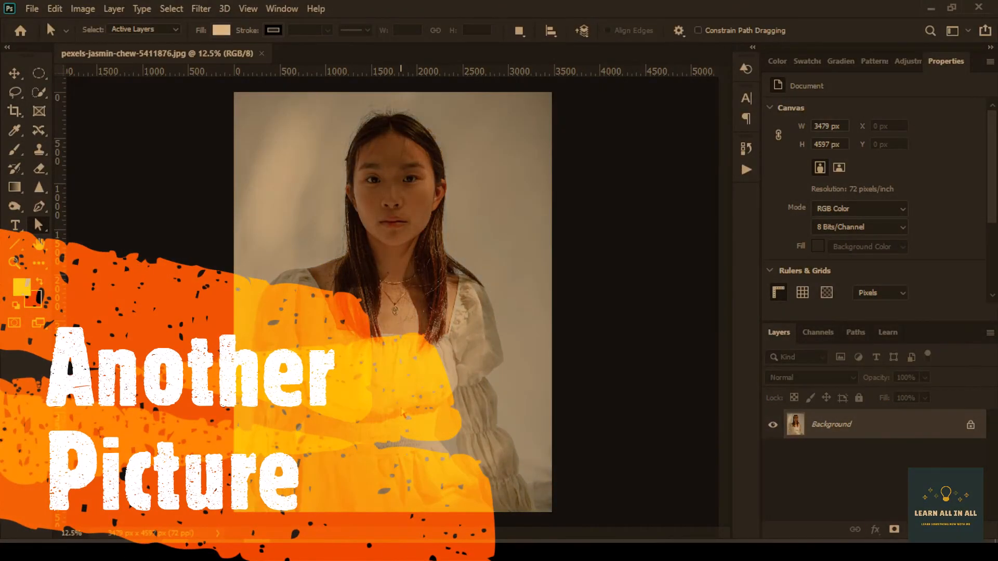
- Add a Curves adjustment layer to the second portrait with strongly raised RGB midtones, and invert its mask to black
key("v")
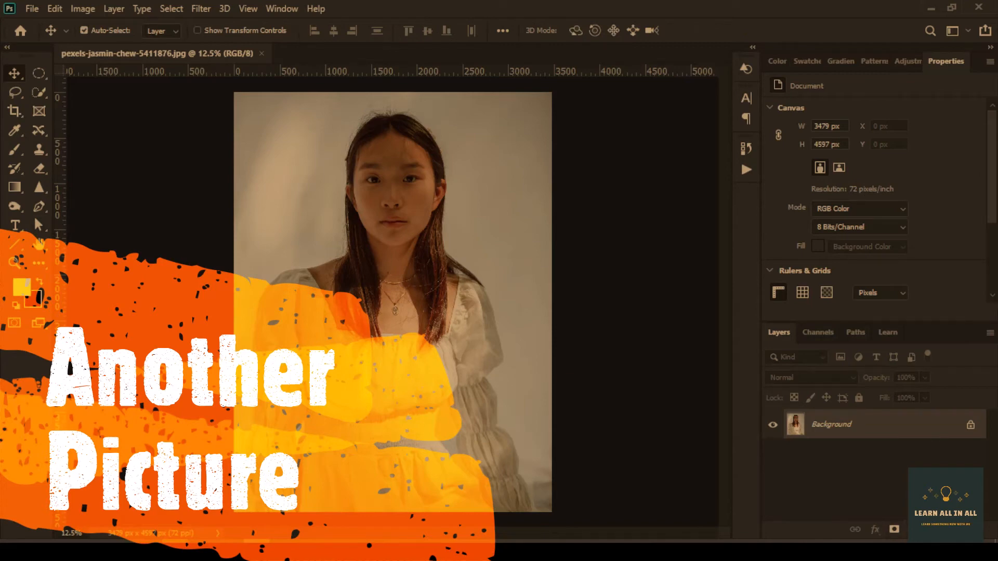
left_click(914, 529)
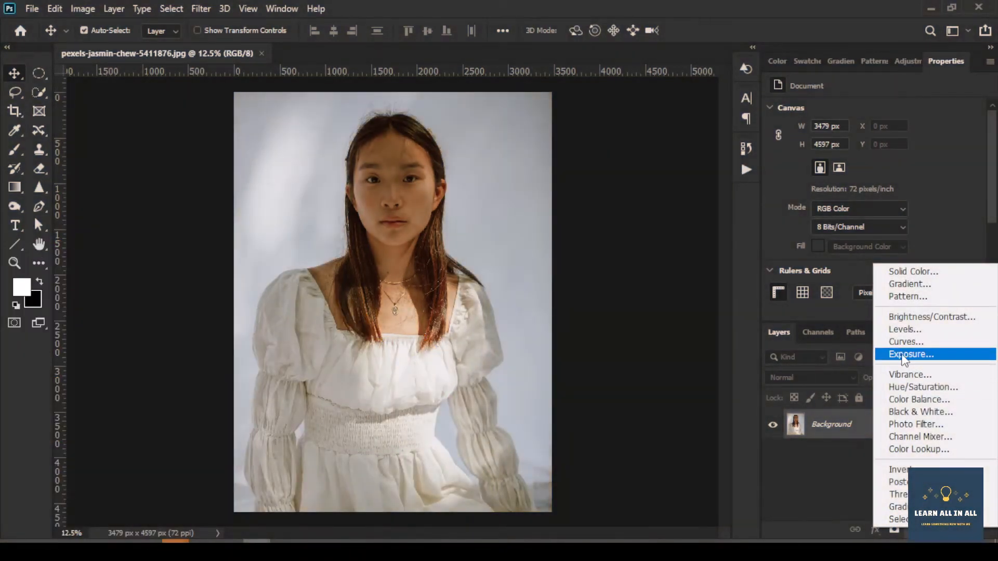
left_click(919, 342)
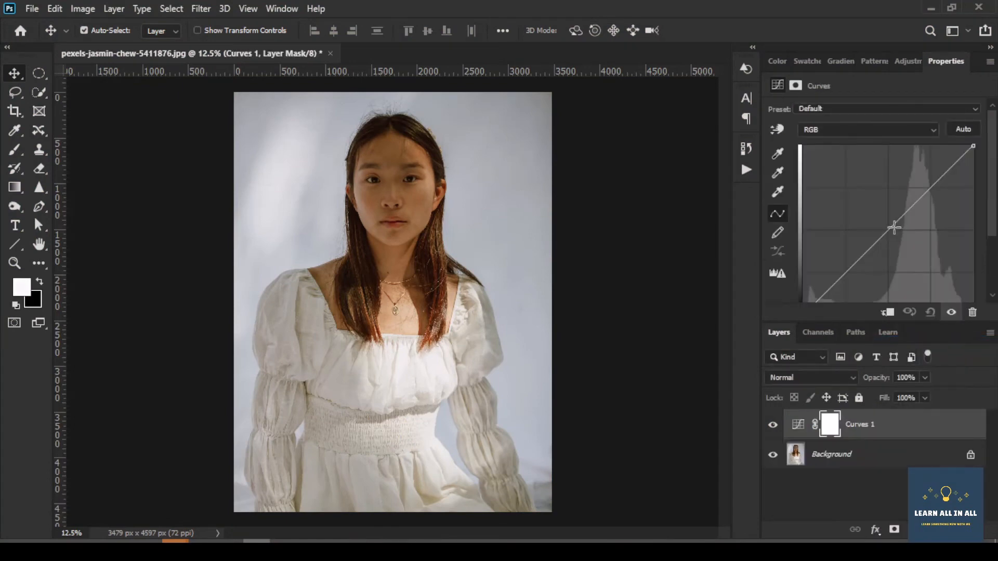
left_click_drag(890, 228, 869, 187)
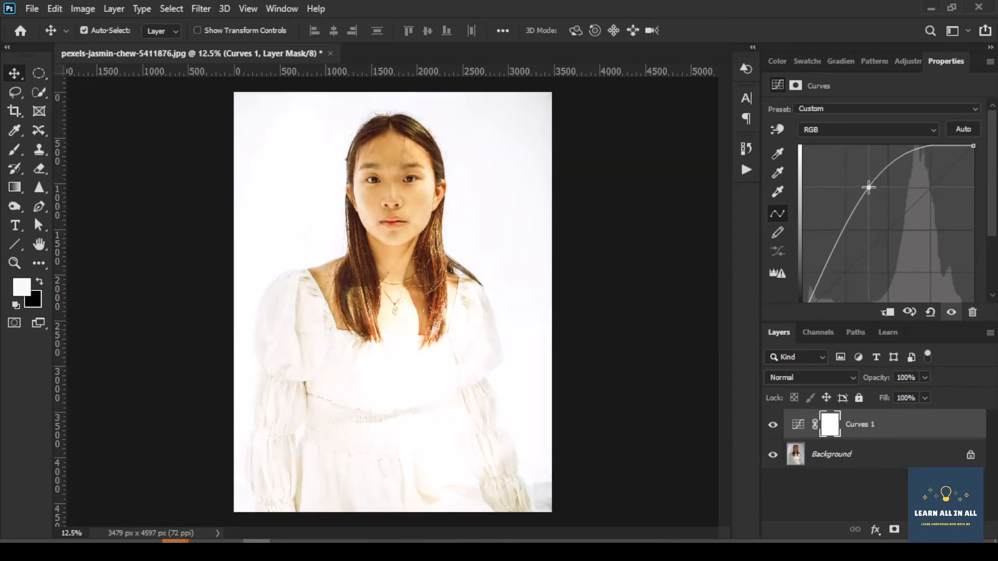
left_click(832, 425)
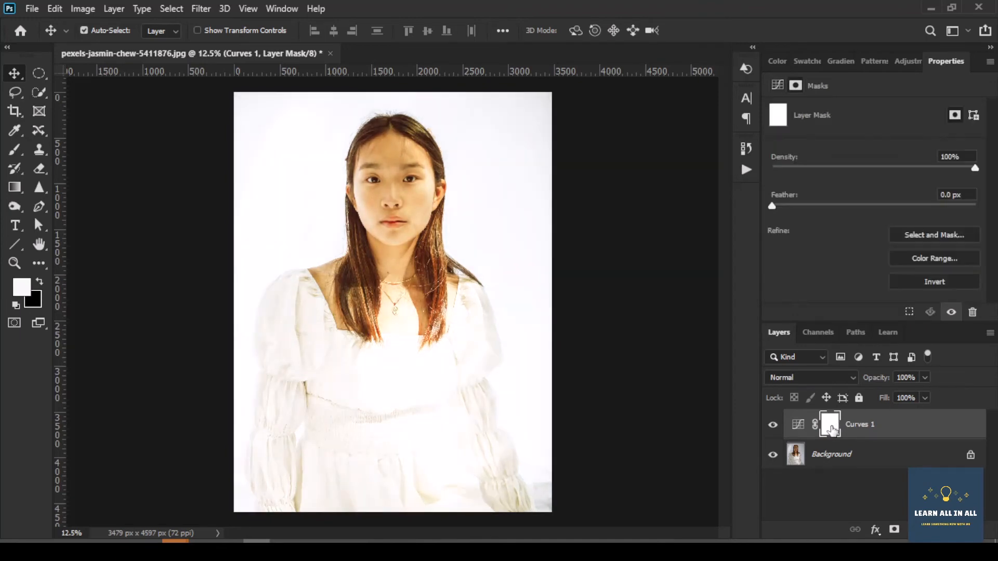
key("ctrl+i")
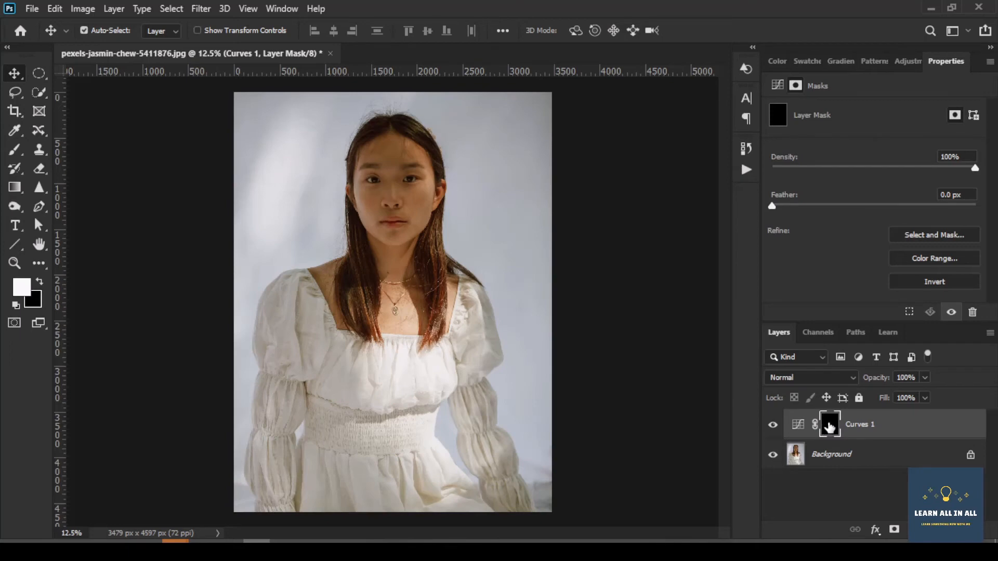
- Enlarge the brush to 700 px and paint white on the Curves 1 mask over the face to brighten it
scroll(364, 187, "up", 3)
key("b")
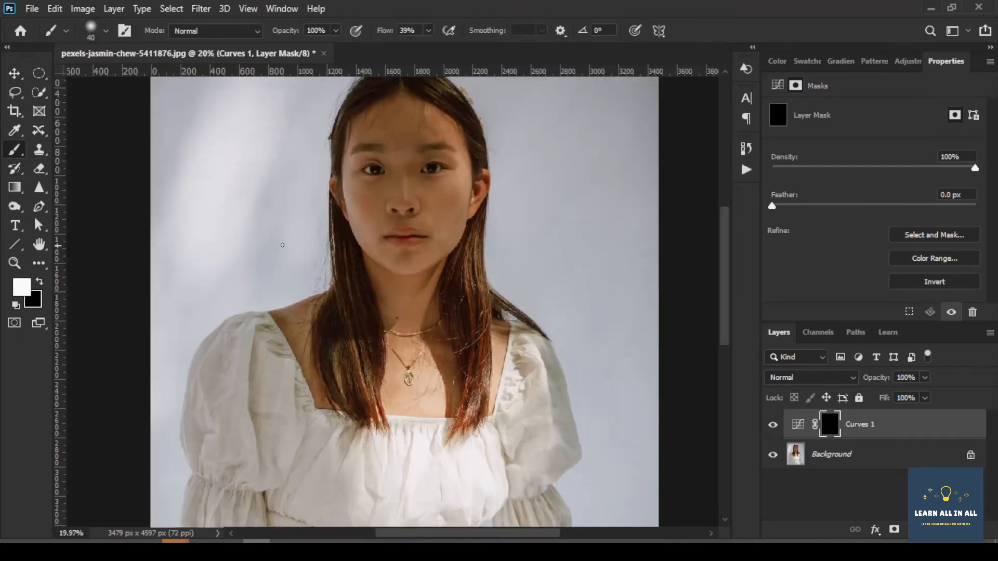
scroll(411, 242, "up", 2)
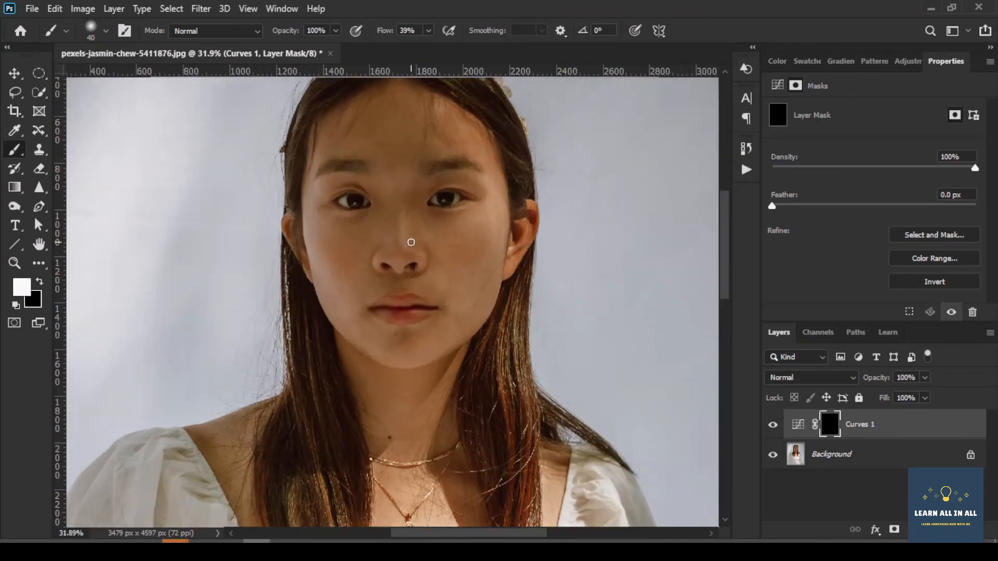
key("bracketright")
key("bracketright")
key("bracketright")
key("bracketright")
key("bracketright")
key("bracketright")
key("bracketright")
key("bracketright")
key("bracketright")
key("bracketright")
key("bracketright")
key("bracketright")
key("bracketright")
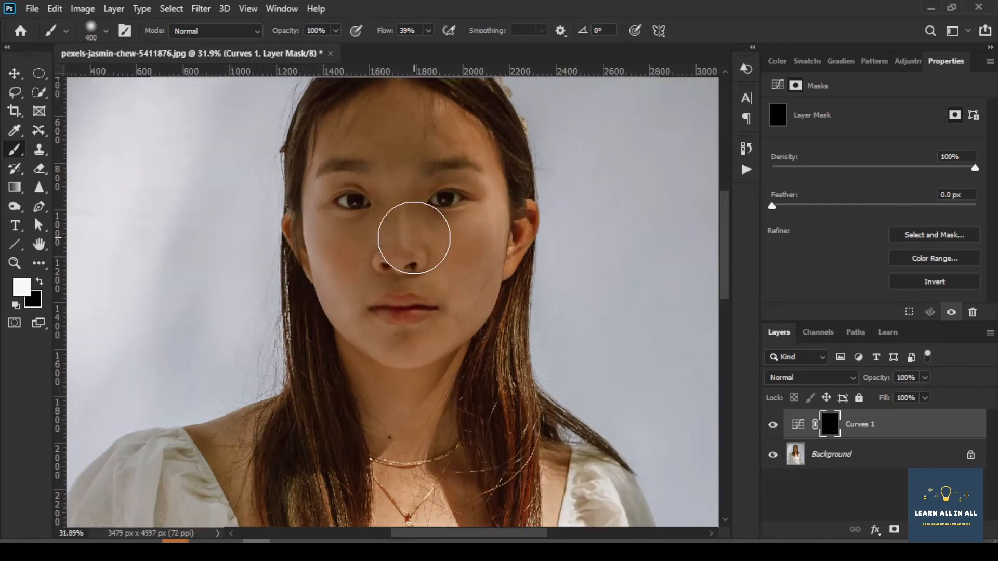
mouse_move(344, 181)
left_mouse_down()
mouse_move(323, 245)
mouse_move(332, 261)
mouse_move(387, 215)
mouse_move(418, 224)
mouse_move(435, 203)
mouse_move(447, 221)
mouse_move(411, 336)
mouse_move(396, 324)
mouse_move(393, 177)
mouse_move(407, 156)
mouse_move(368, 160)
mouse_move(409, 152)
mouse_move(429, 189)
mouse_move(420, 224)
left_mouse_up()
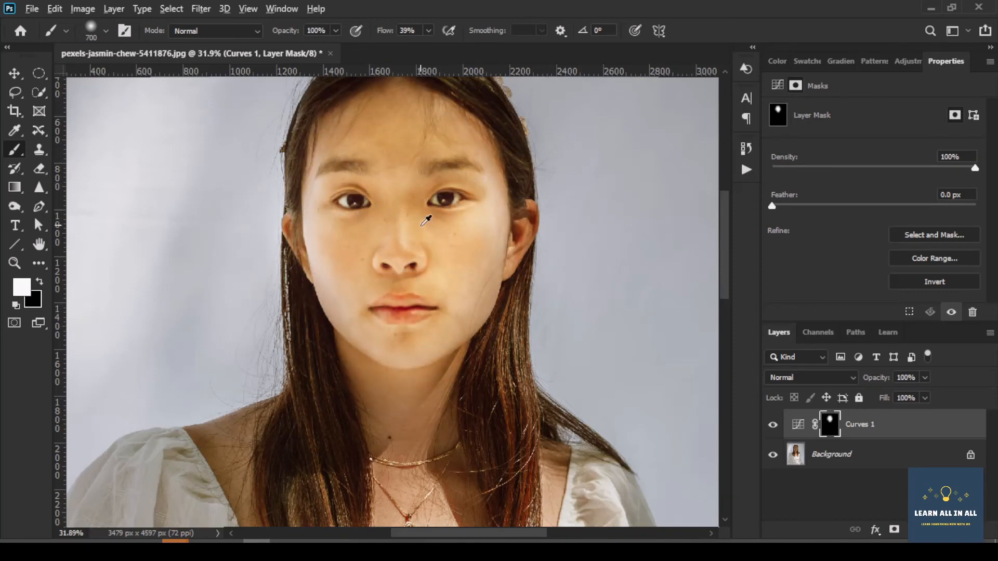
- Paint white on the Curves 1 mask over the neck, chest and hair beside the shoulder to brighten them
scroll(419, 224, "down", 3)
mouse_move(397, 164)
left_mouse_down()
mouse_move(433, 164)
mouse_move(391, 188)
mouse_move(396, 340)
mouse_move(389, 320)
mouse_move(463, 340)
mouse_move(461, 401)
mouse_move(409, 380)
mouse_move(376, 342)
mouse_move(388, 399)
mouse_move(447, 391)
mouse_move(447, 381)
mouse_move(454, 400)
mouse_move(500, 382)
left_mouse_up()
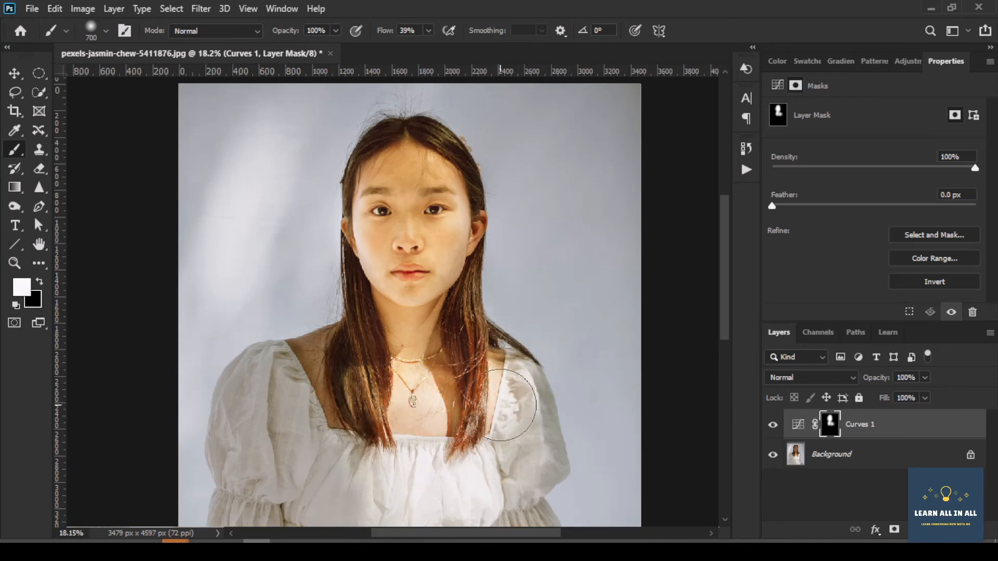
scroll(468, 385, "down", 3)
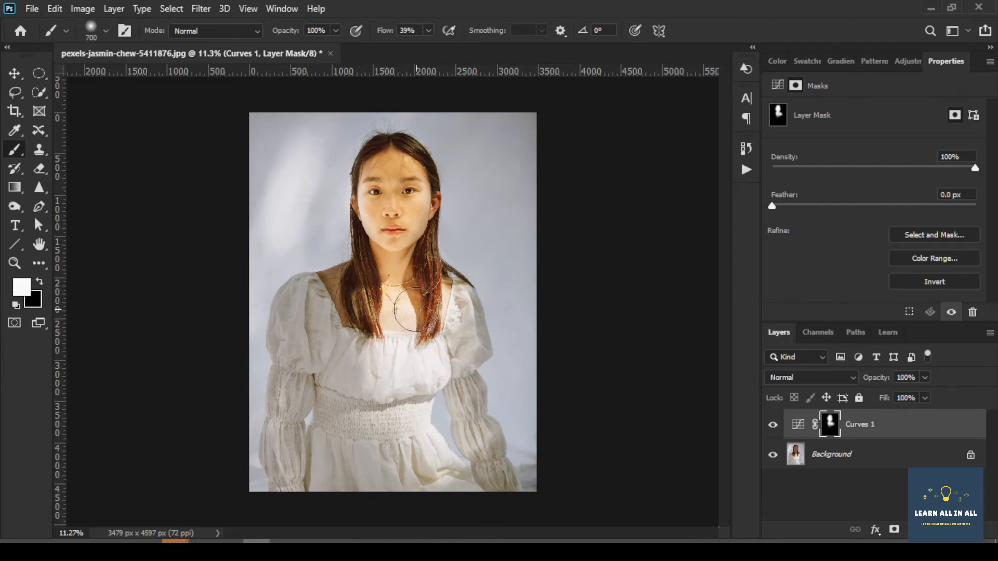
scroll(413, 300, "up", 4)
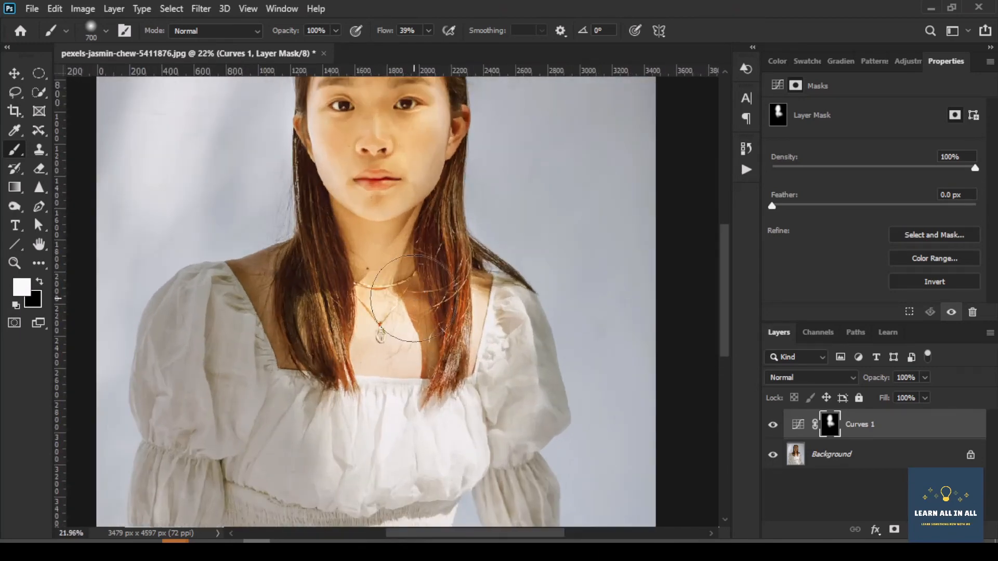
scroll(506, 326, "up", 2)
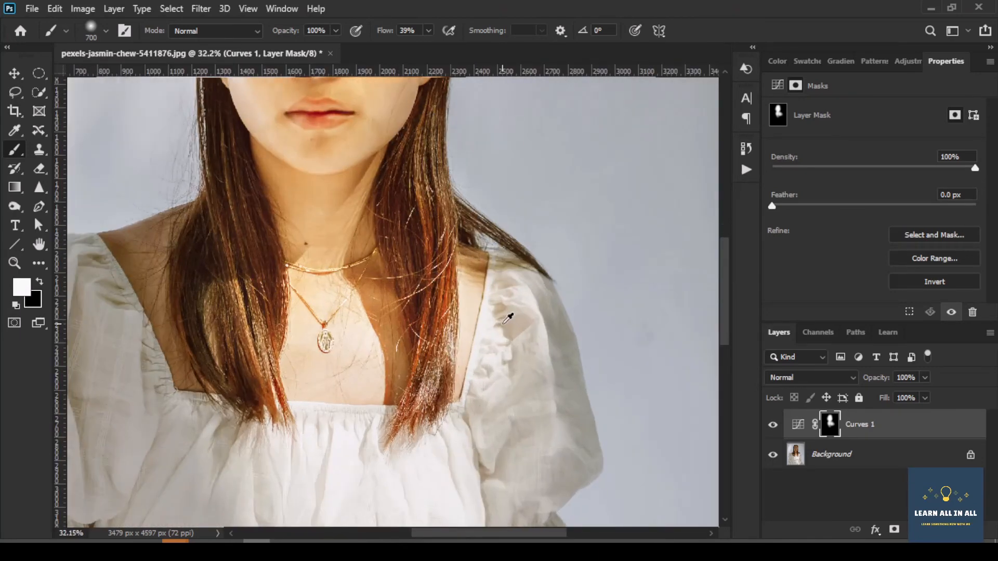
scroll(520, 359, "down", 4)
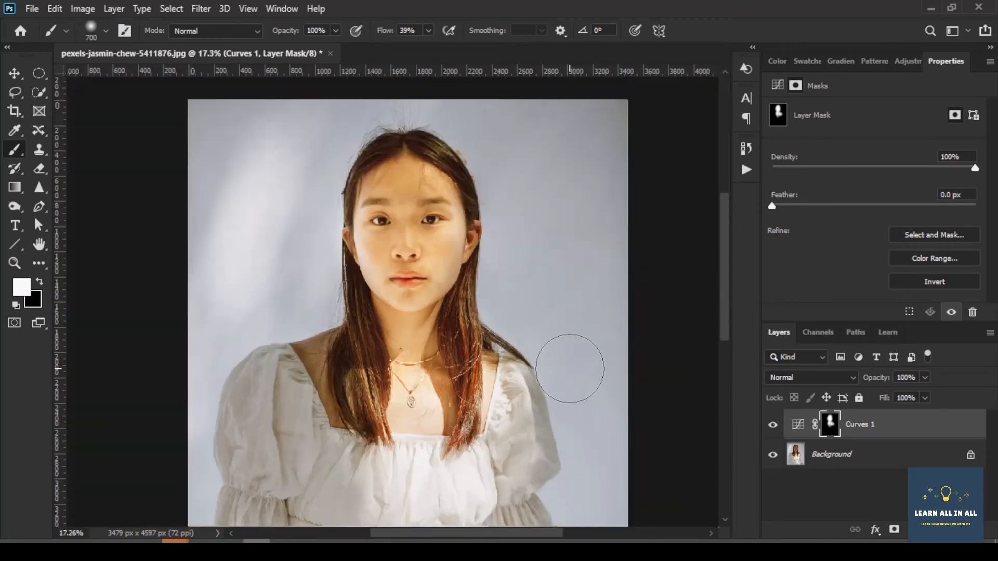
- Draw a thin white arrow on the Curves 1 mask beside the face with the Pencil tool, and return to the Brush tool
key("v")
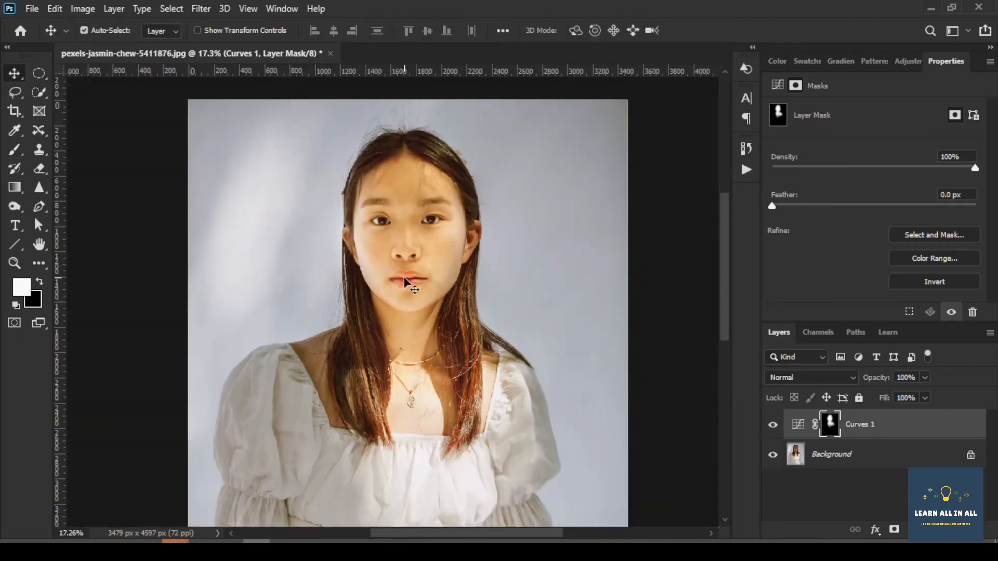
left_click(14, 152)
right_click(14, 152)
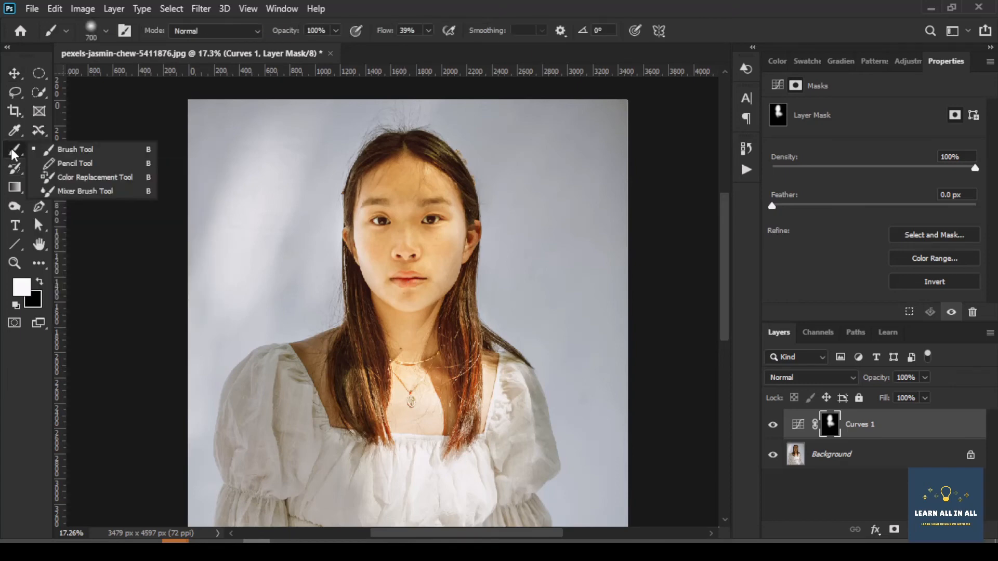
left_click(69, 164)
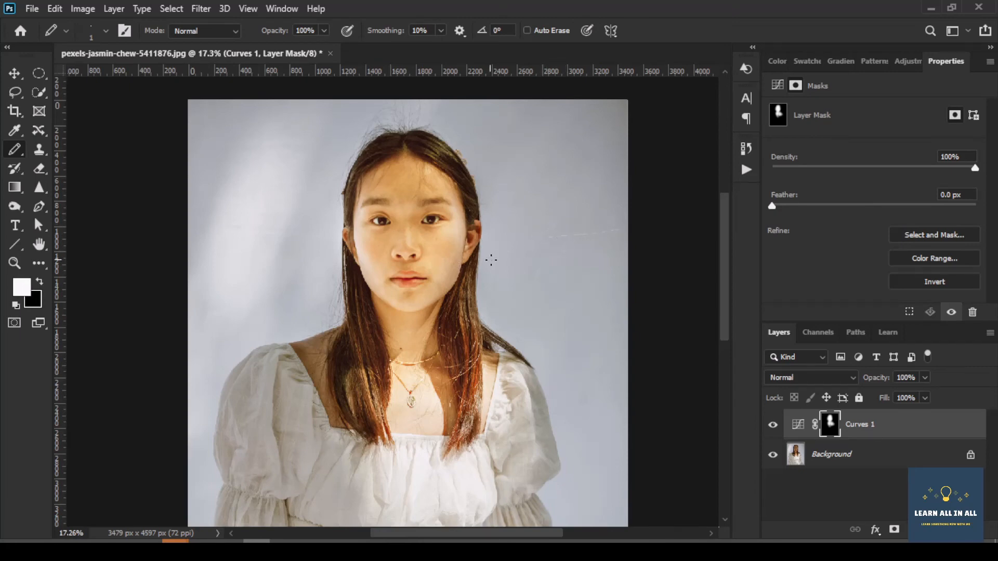
right_click(12, 157)
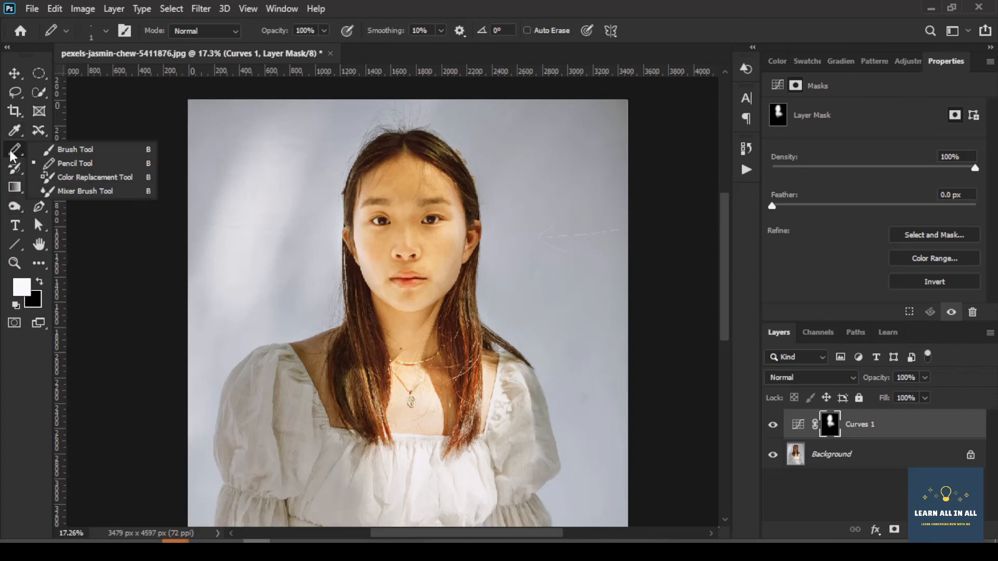
left_click(76, 149)
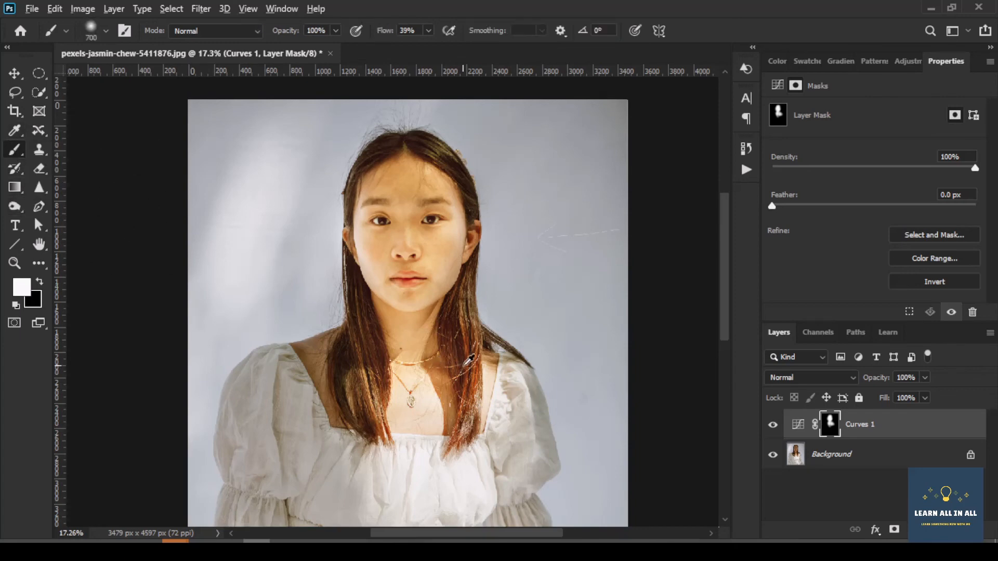
- Paint black on the Curves 1 mask over the hair, shoulder and sleeve to remove the brightening there, and undo the stray stroke on the cheek
scroll(512, 375, "up", 2)
scroll(512, 375, "down", 1)
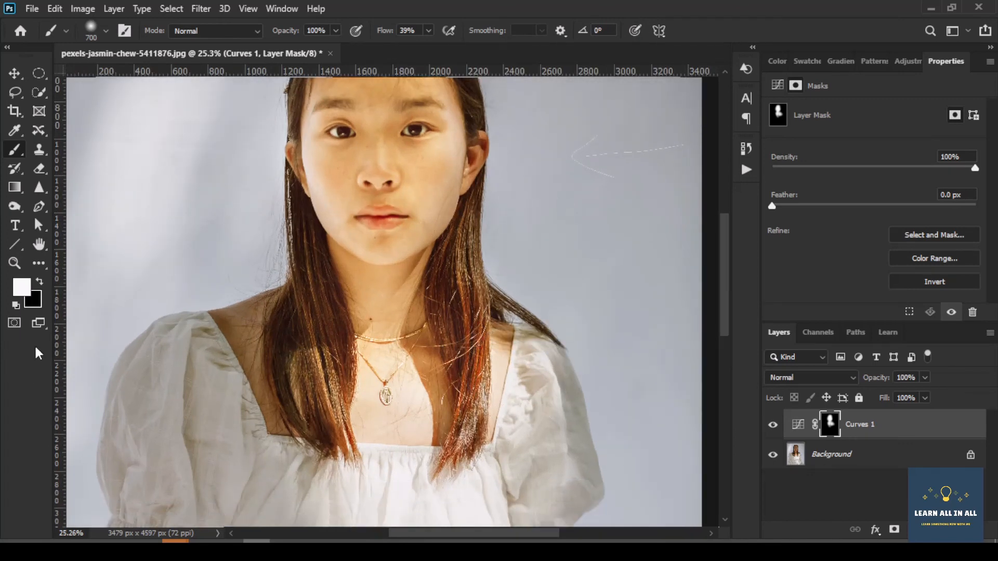
left_click(39, 282)
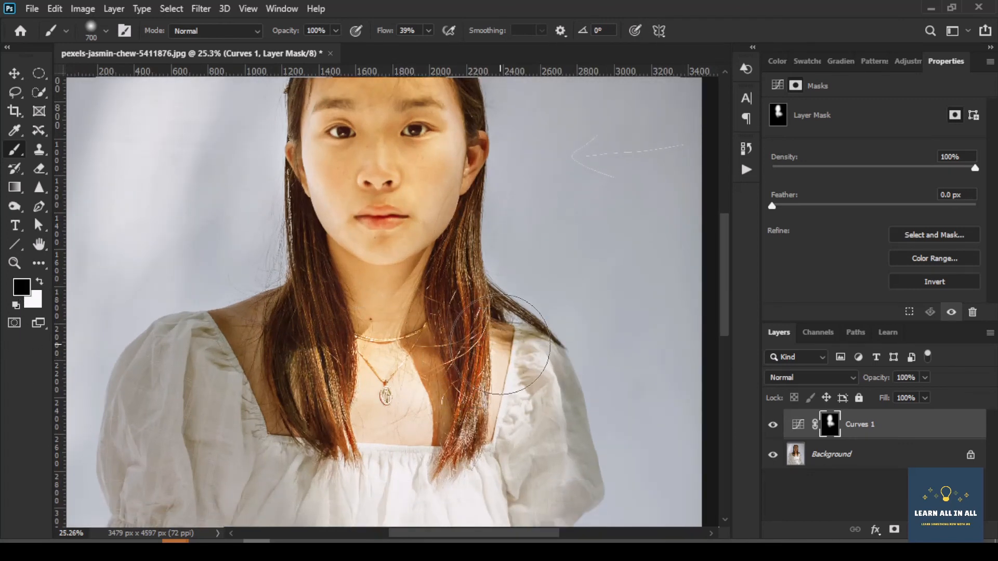
mouse_move(504, 386)
left_mouse_down()
mouse_move(509, 345)
mouse_move(522, 417)
mouse_move(527, 379)
mouse_move(535, 434)
mouse_move(535, 390)
left_mouse_up()
scroll(533, 390, "down", 1)
scroll(534, 389, "down", 1)
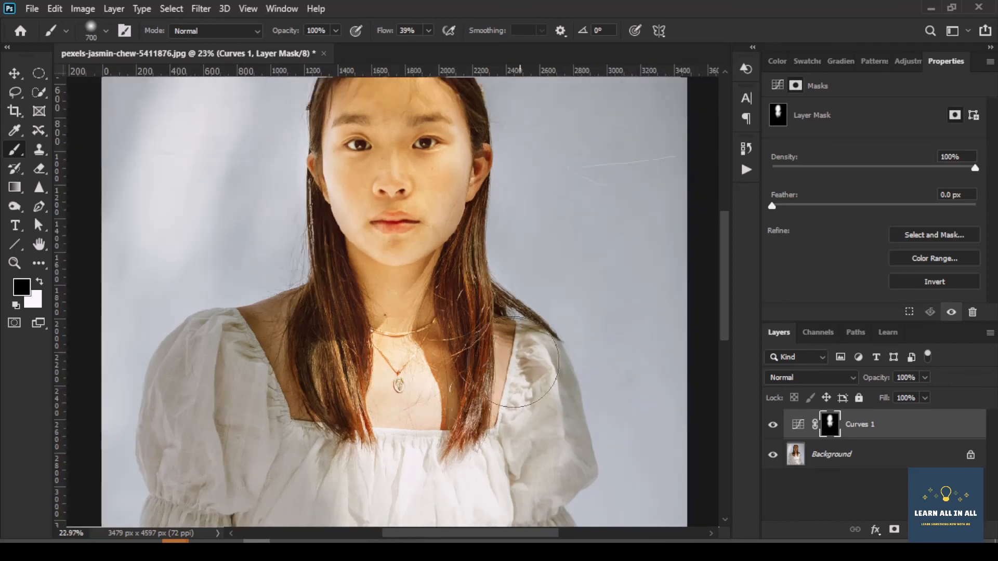
left_click_drag(443, 179, 440, 208)
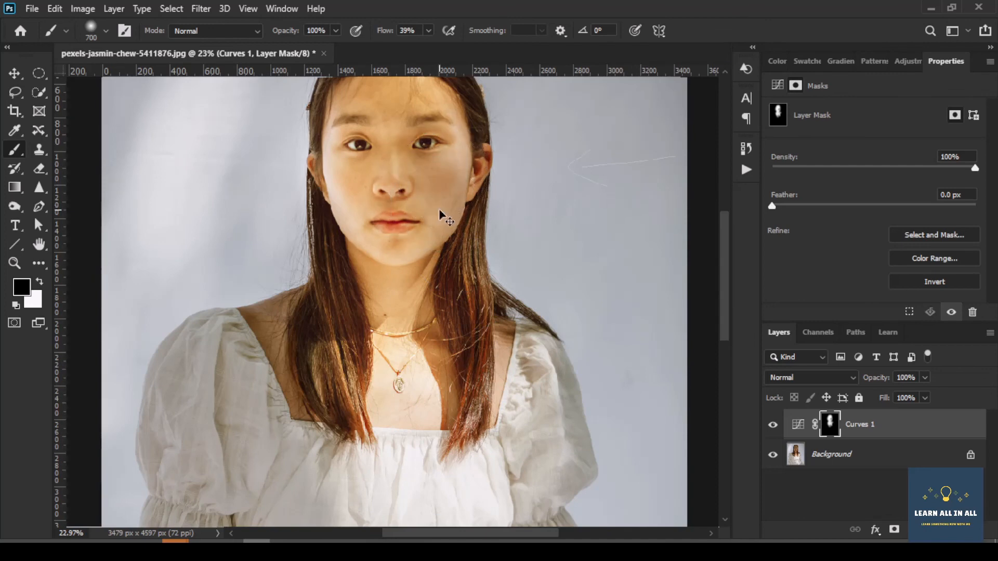
key("ctrl+z")
- Paint white on the Curves 1 mask over the eye, cheek and jaw to strengthen the brightening of the face
key("x")
scroll(453, 194, "up", 2)
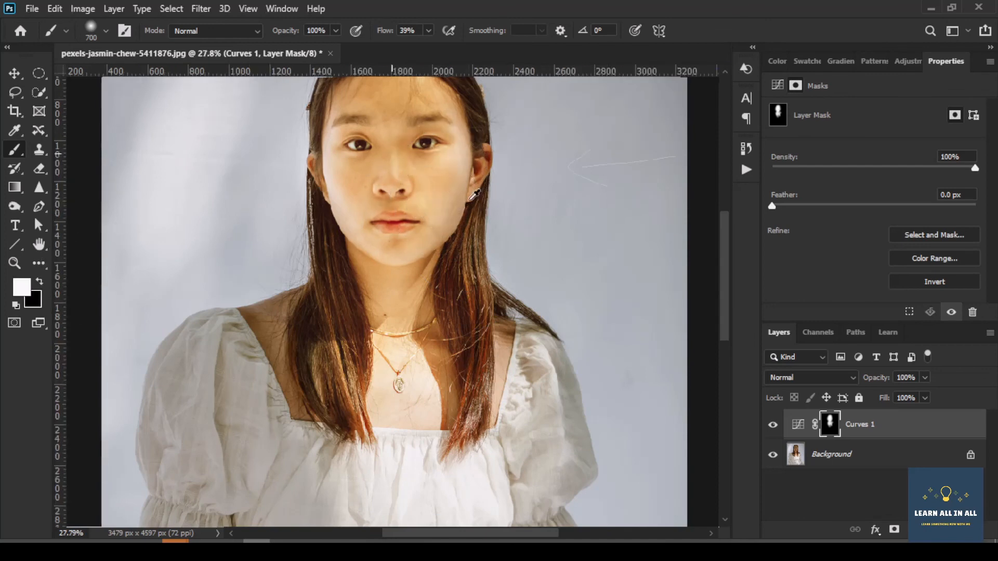
scroll(453, 193, "up", 1)
mouse_move(425, 170)
left_mouse_down()
mouse_move(417, 239)
mouse_move(411, 163)
left_mouse_up()
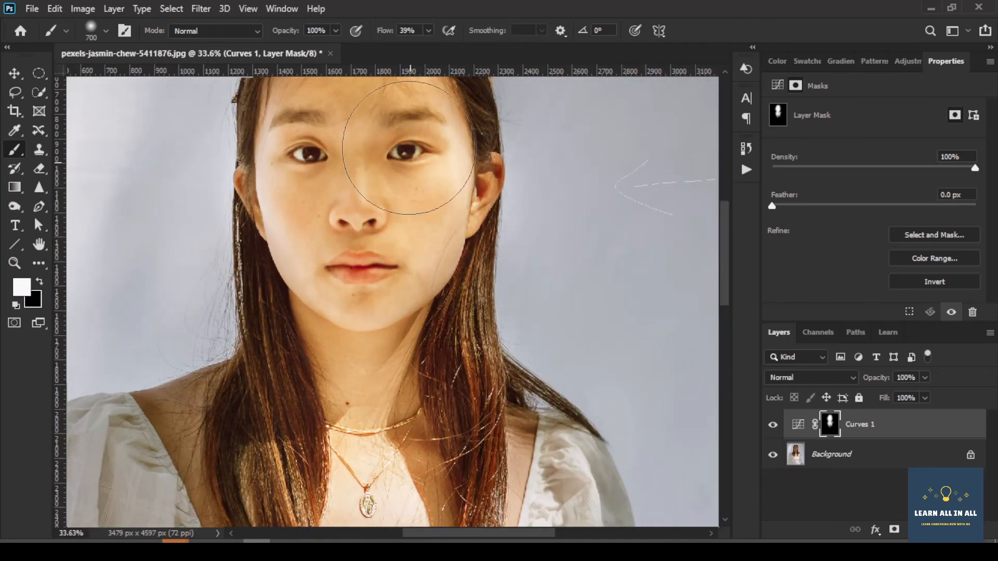
mouse_move(407, 239)
left_mouse_down()
mouse_move(424, 191)
mouse_move(415, 227)
mouse_move(401, 112)
mouse_move(398, 236)
mouse_move(391, 117)
mouse_move(390, 200)
mouse_move(393, 154)
mouse_move(396, 275)
left_mouse_up()
scroll(396, 275, "down", 3)
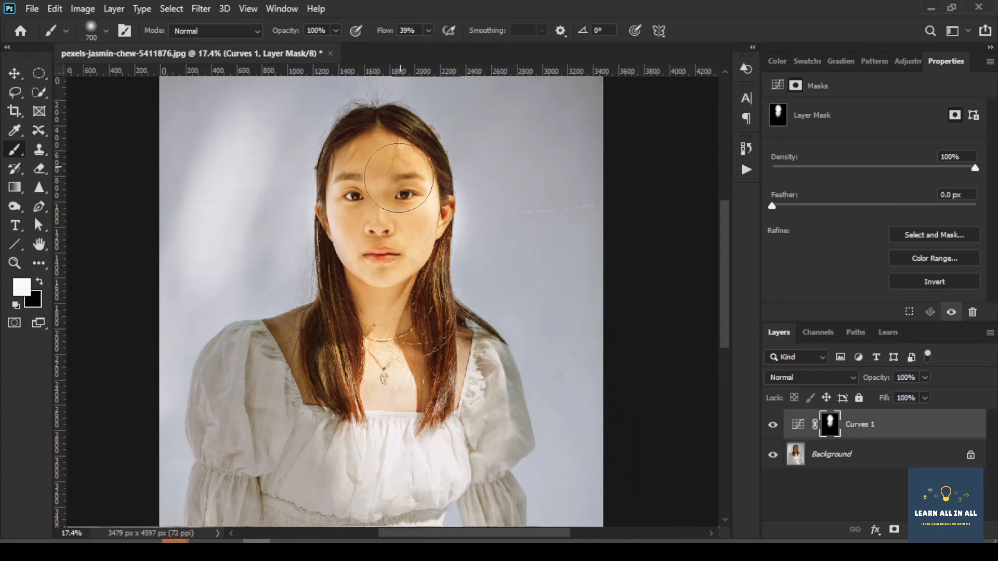
- Set the brush flow to 63% for painting on the face
scroll(396, 187, "up", 2)
scroll(396, 187, "up", 3)
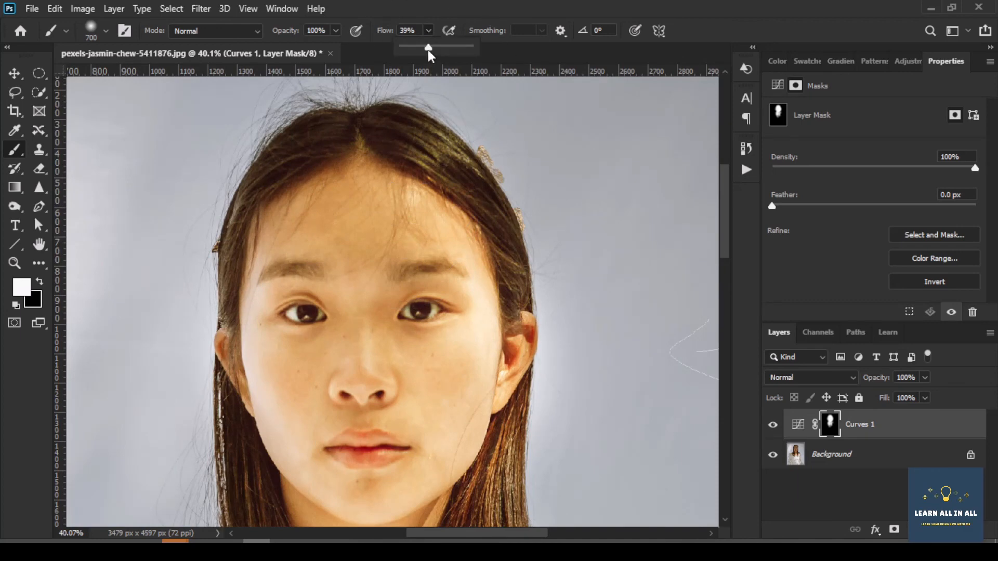
left_click_drag(442, 48, 444, 49)
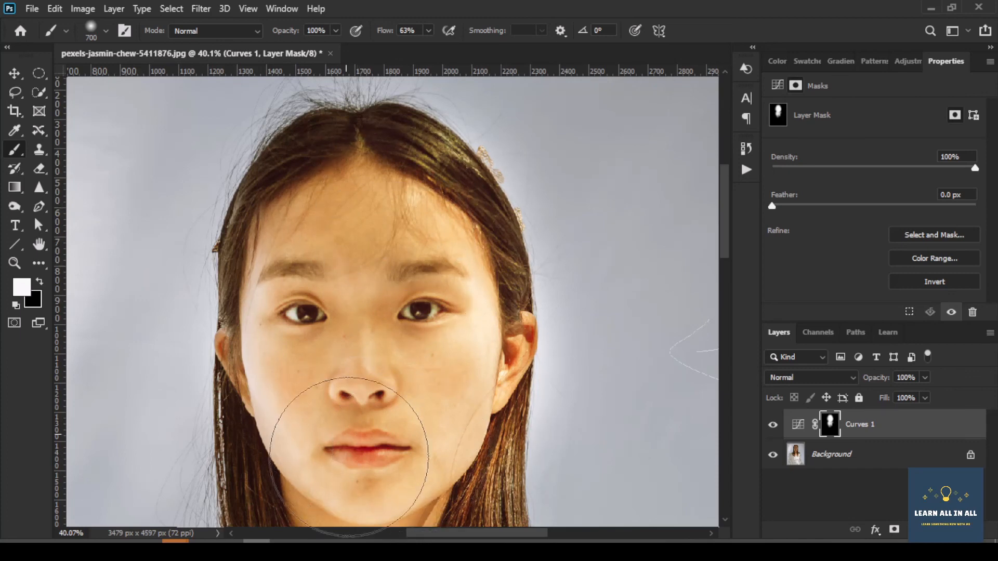
- Fit the whole portrait in view and toggle the Curves 1 layer off and on to compare before and after
key("ctrl+0")
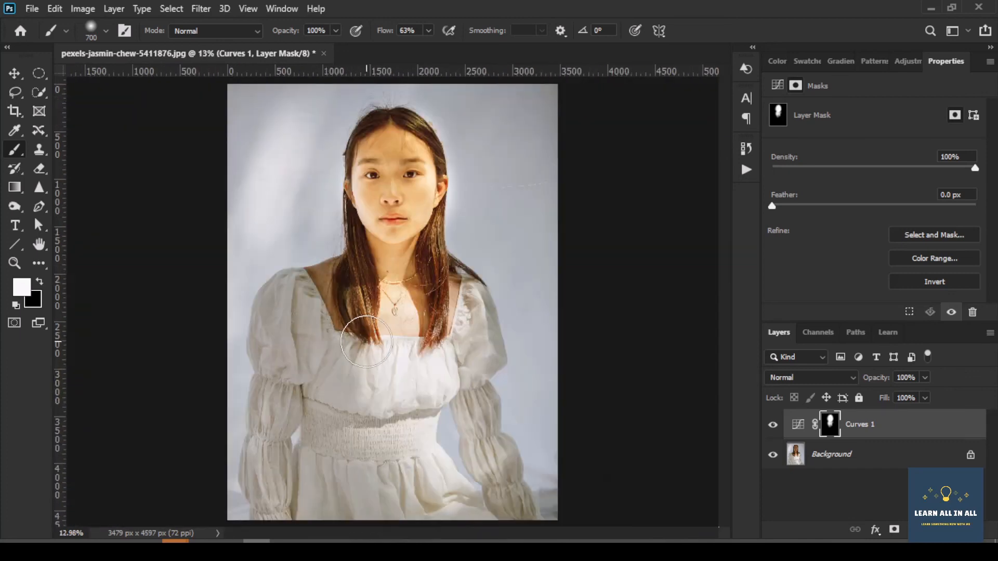
left_click(773, 426)
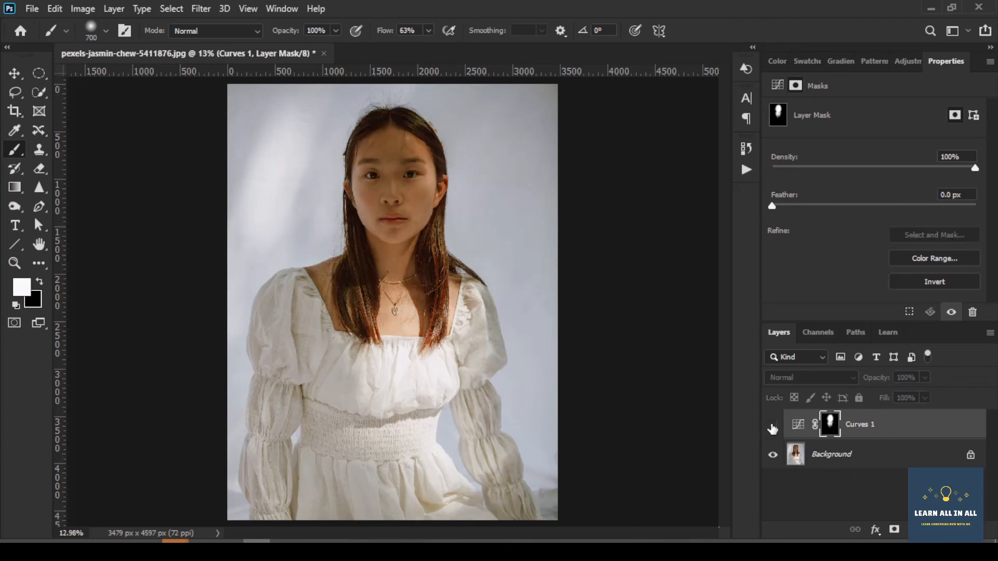
left_click(773, 427)
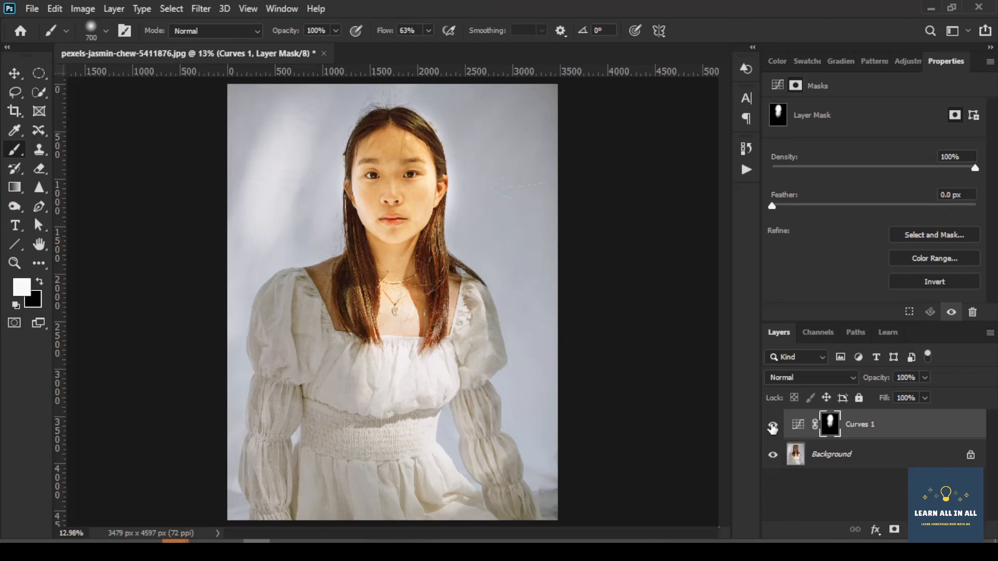
scroll(400, 291, "down", 2)
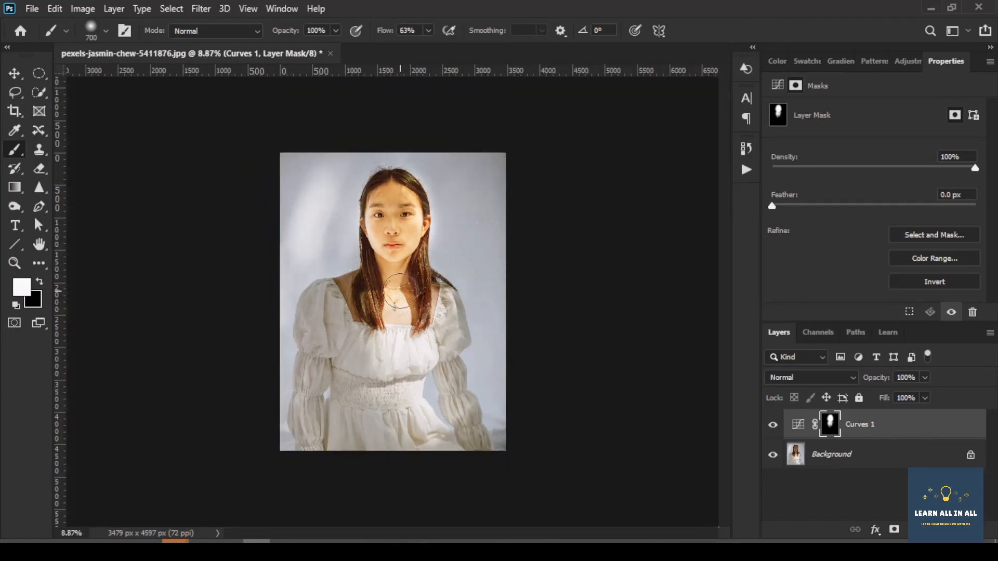